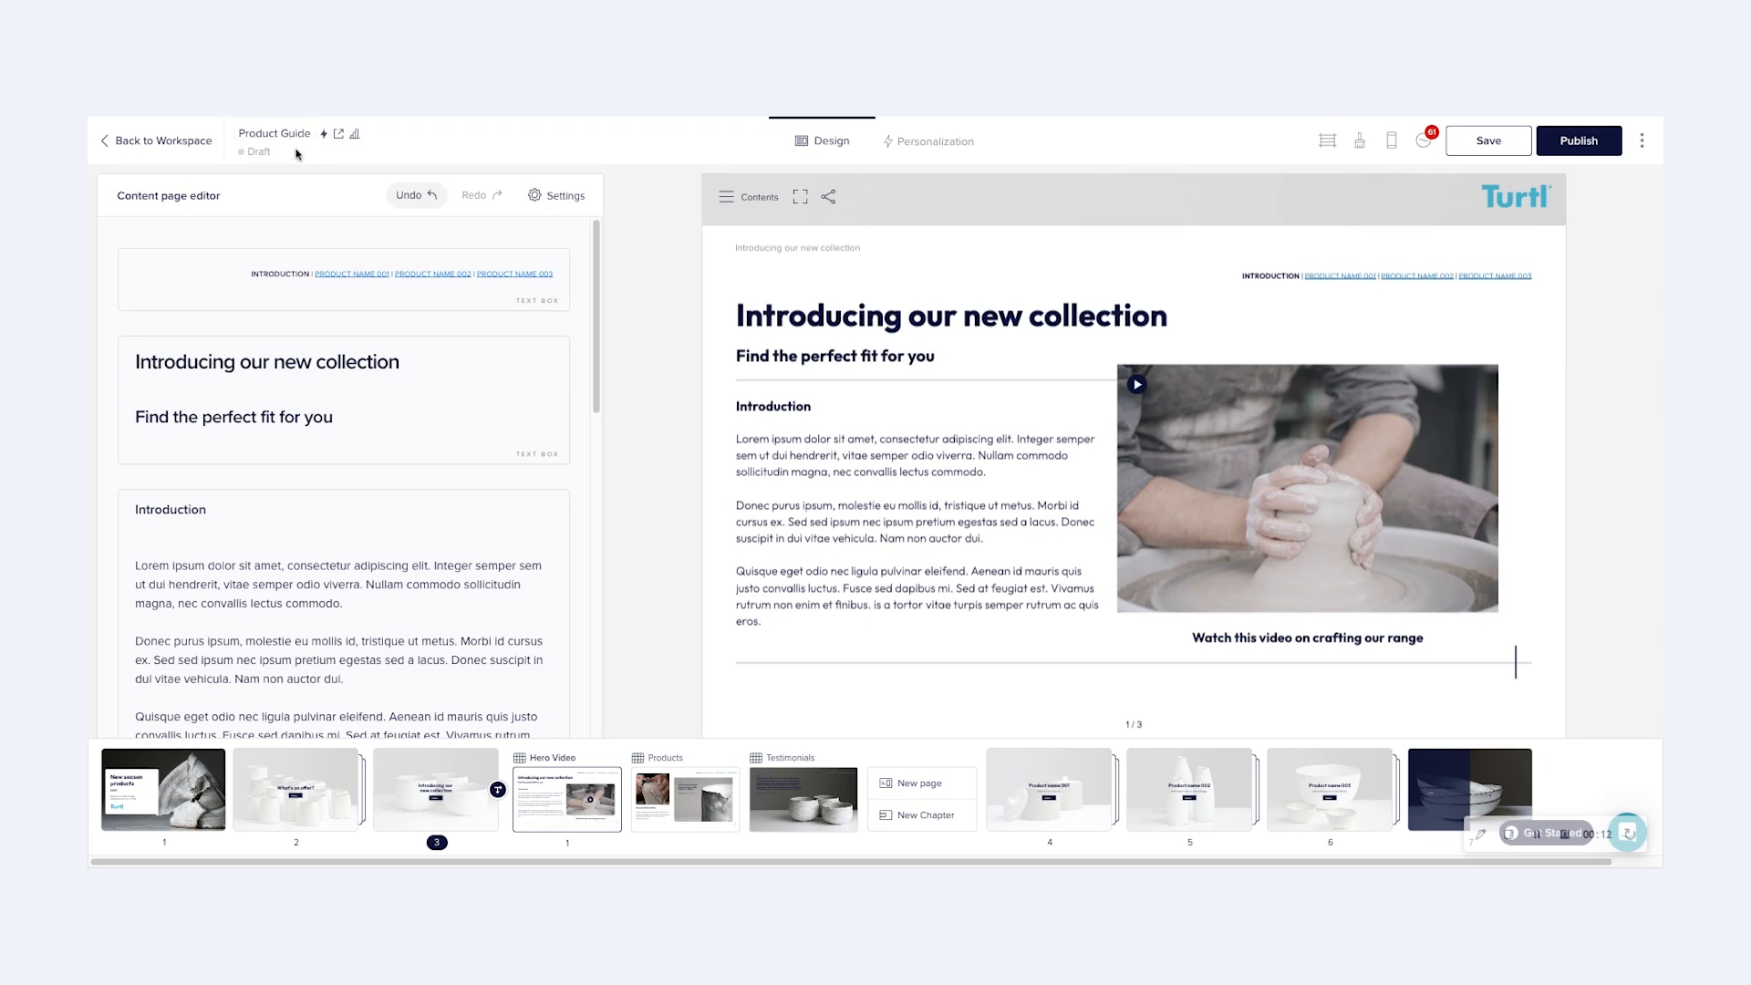
Show and hide the layout grid over the Hero Video page, then open the document's additional options.
left_click(324, 138)
left_click(1327, 140)
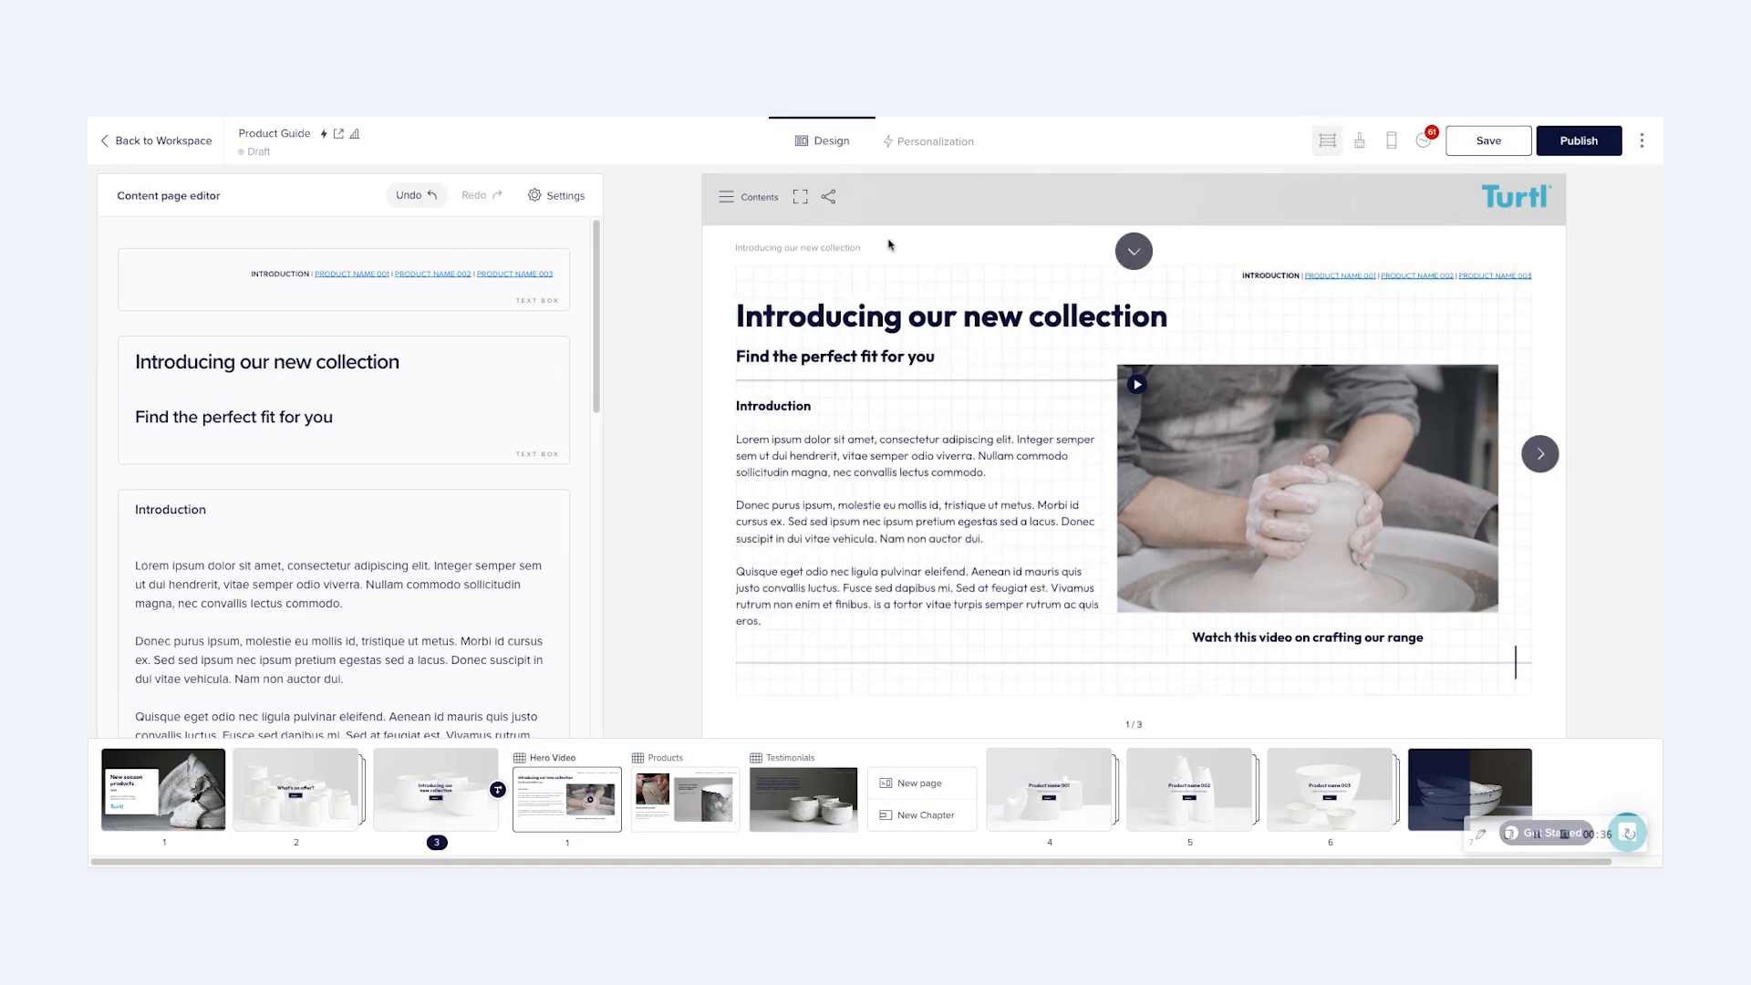
left_click(1326, 146)
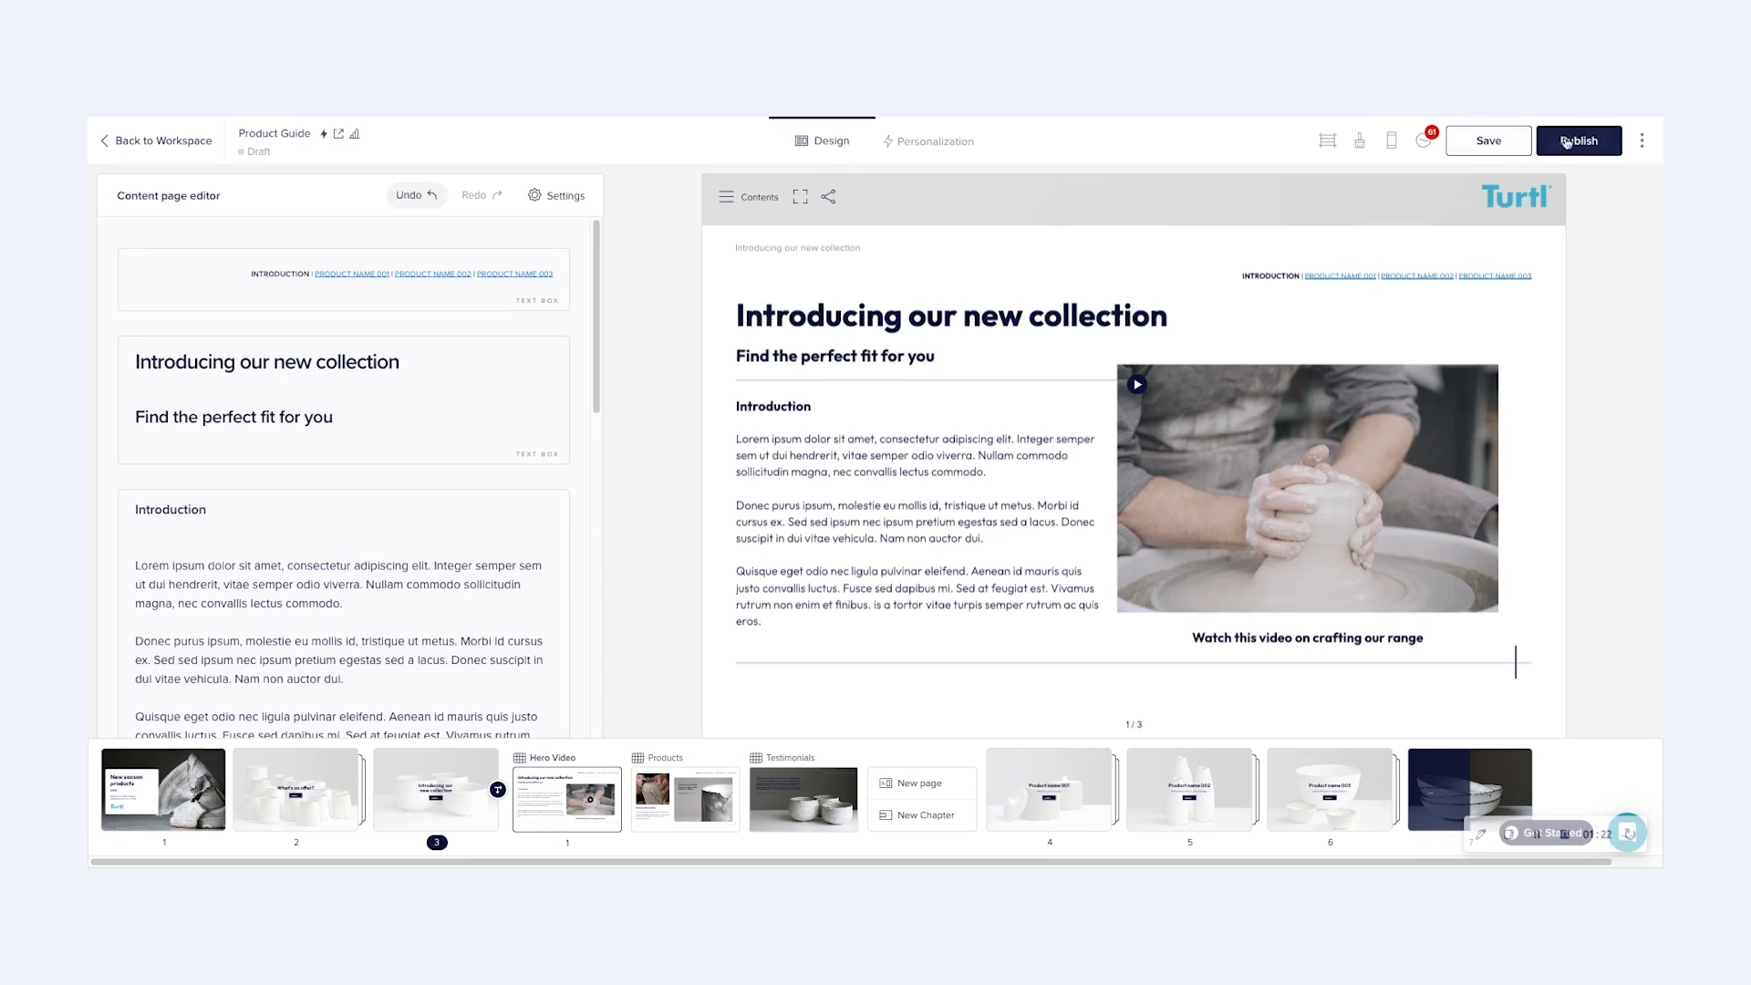
left_click(1642, 140)
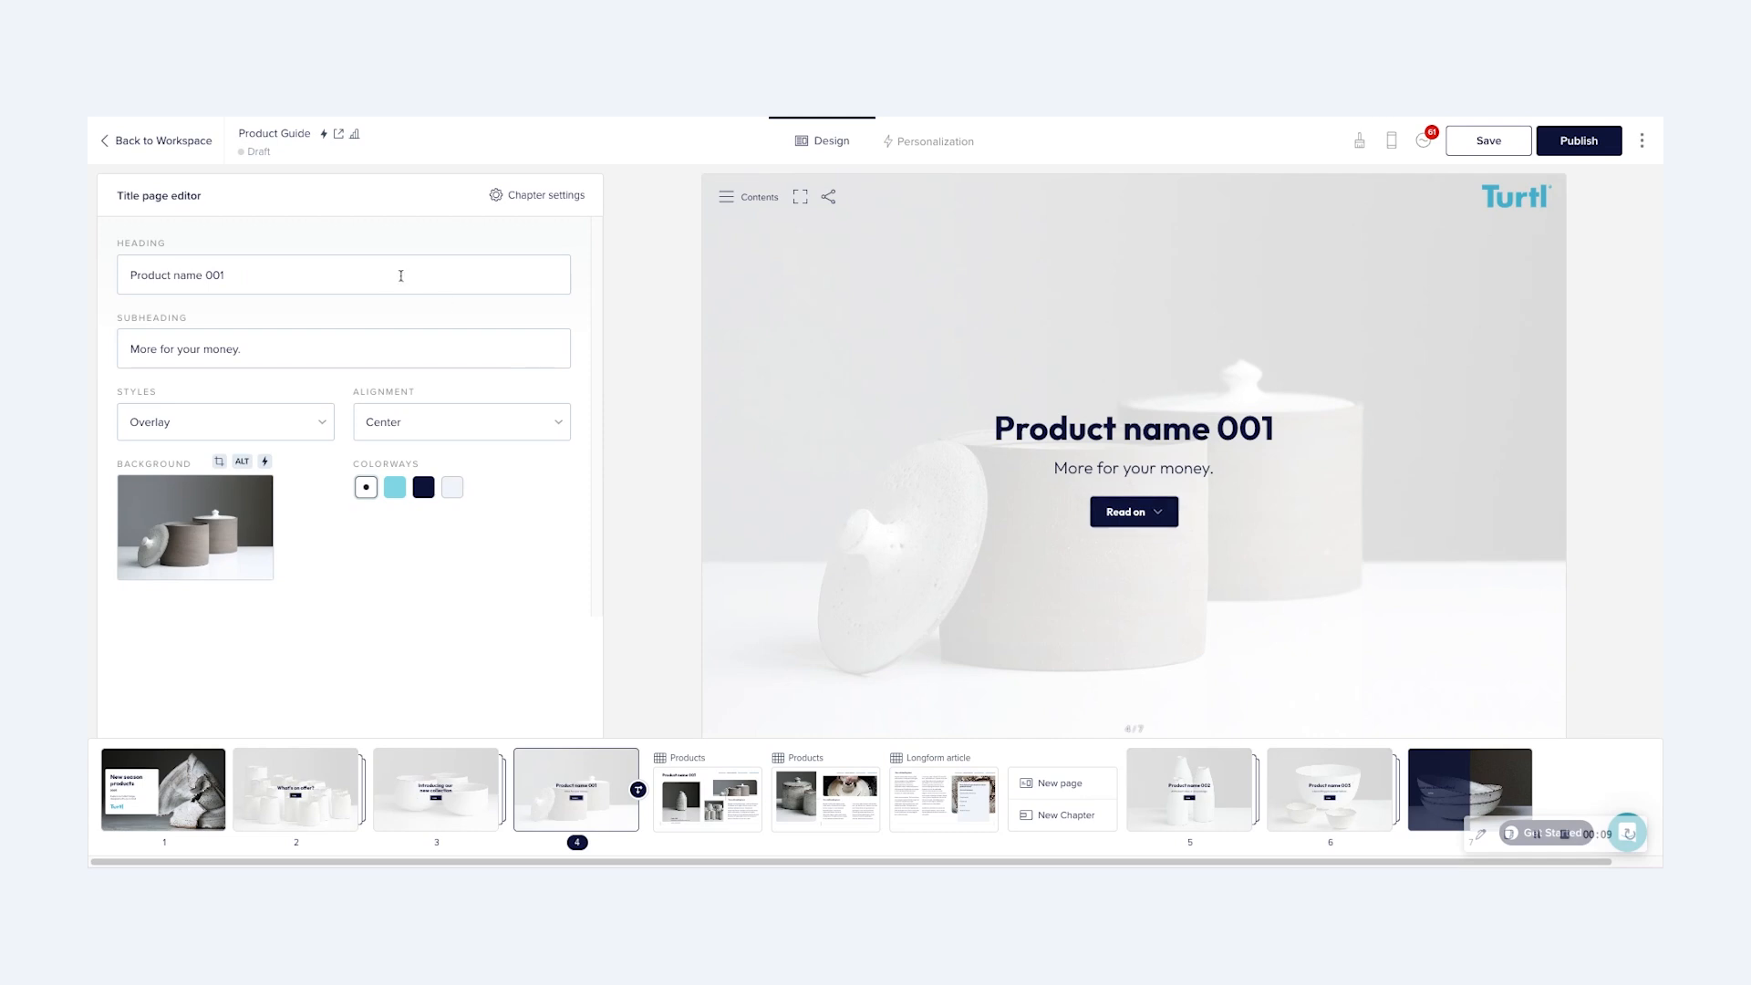
Try the teal colorway on the "Product name 001" title page and return it to a light background.
left_click_drag(297, 274, 131, 270)
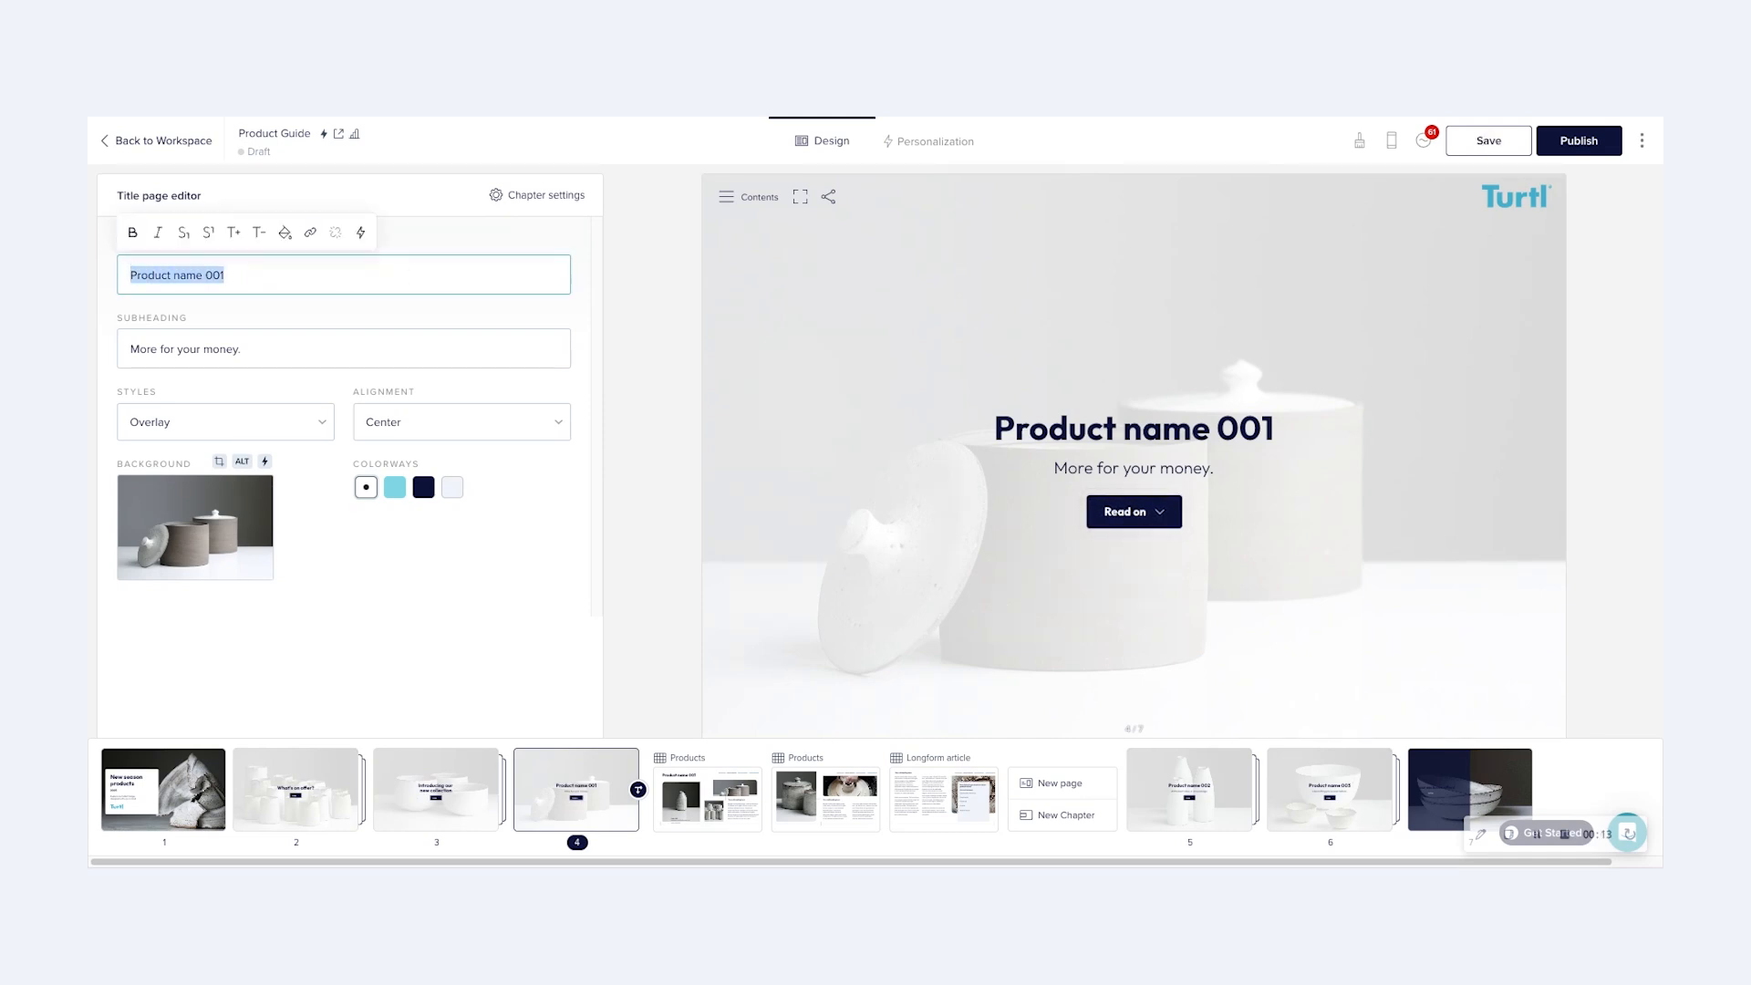
left_click(266, 392)
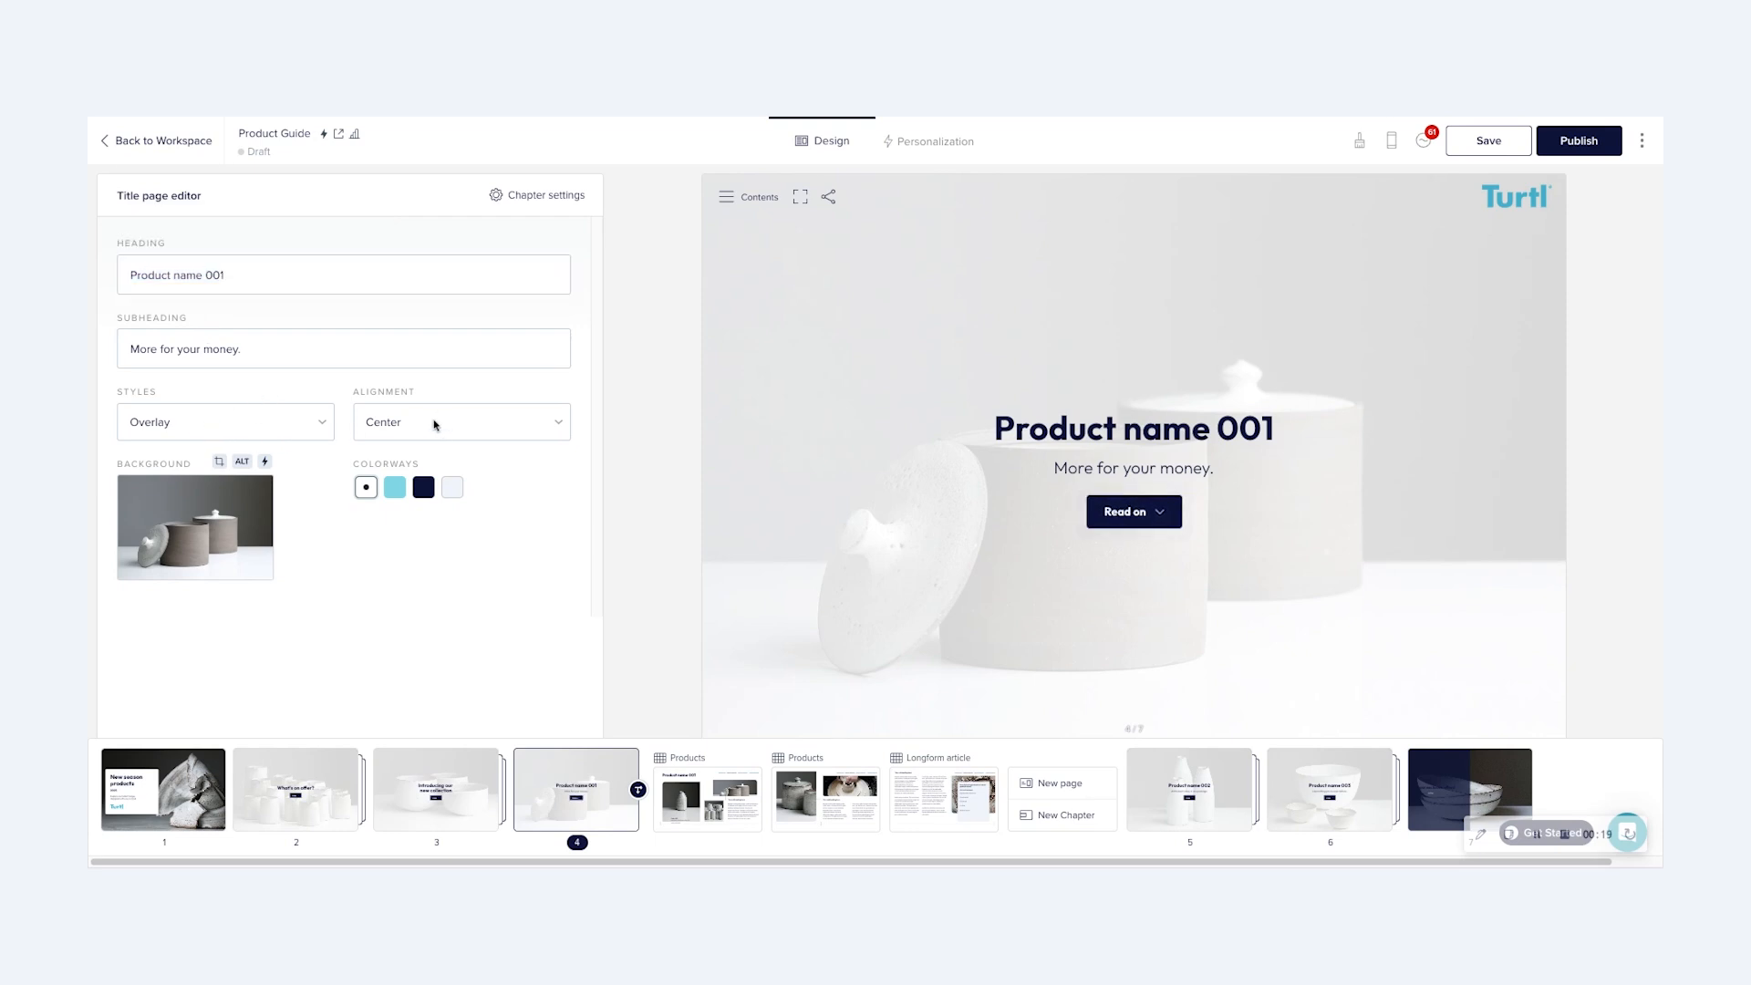
left_click(401, 488)
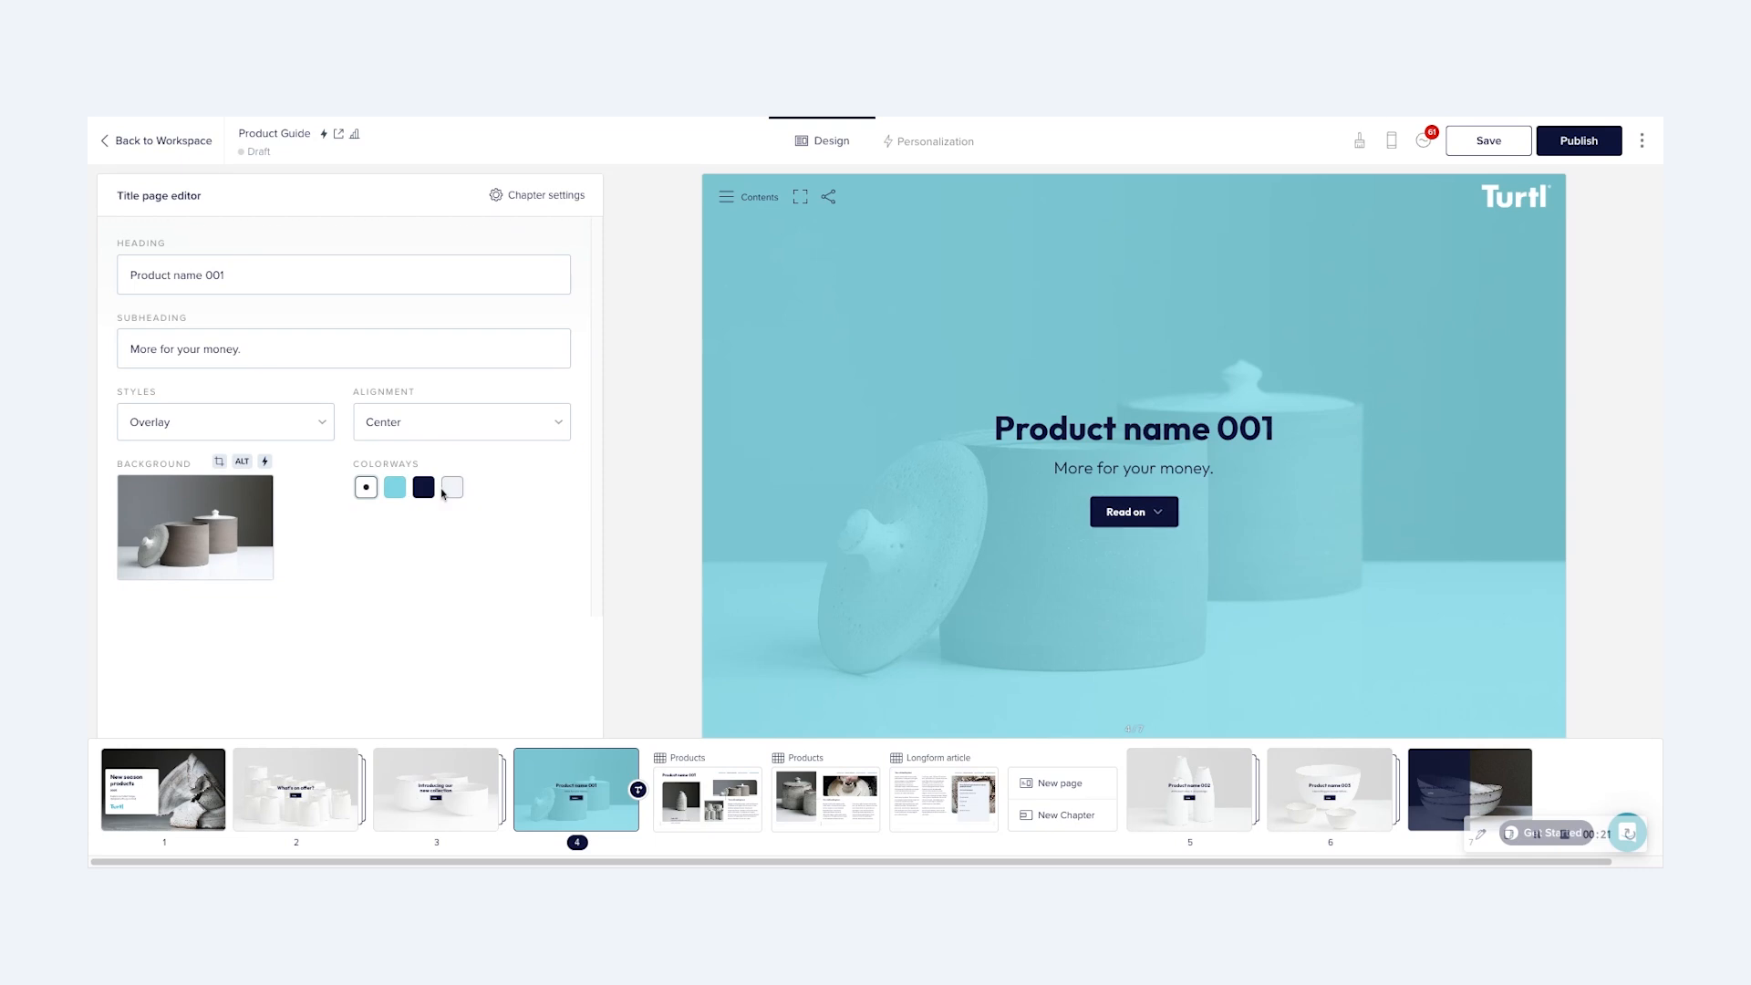
left_click(451, 487)
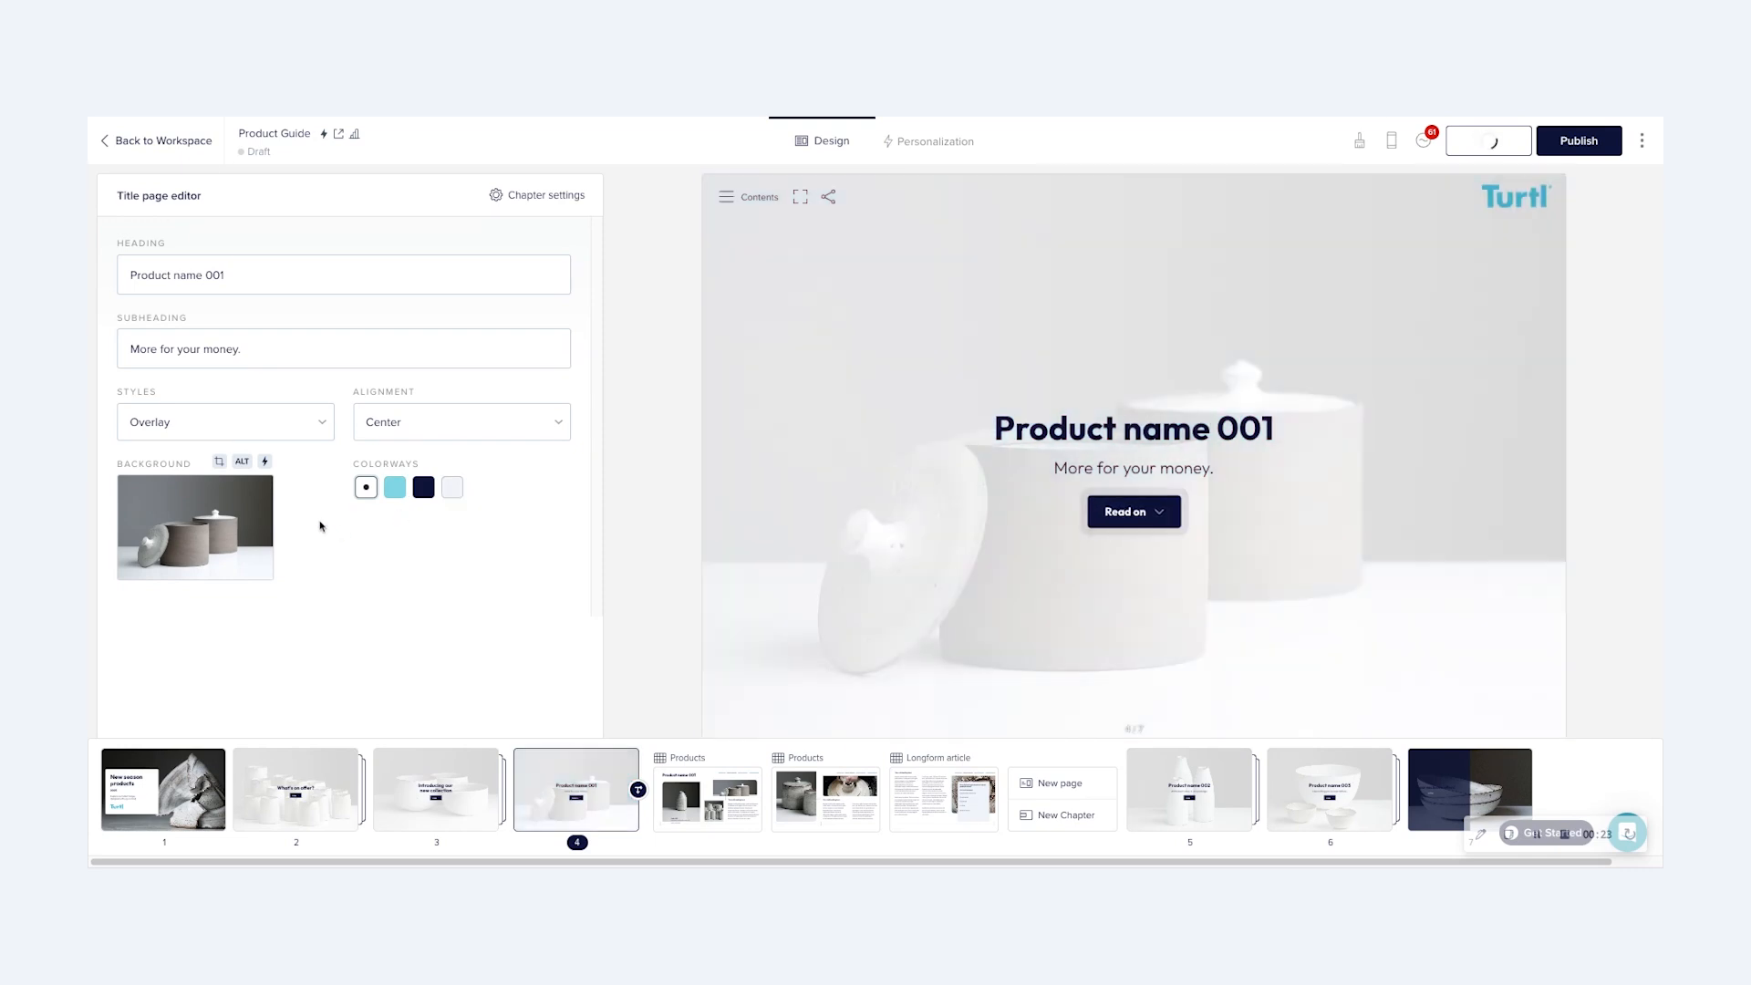
mouse_move(217, 509)
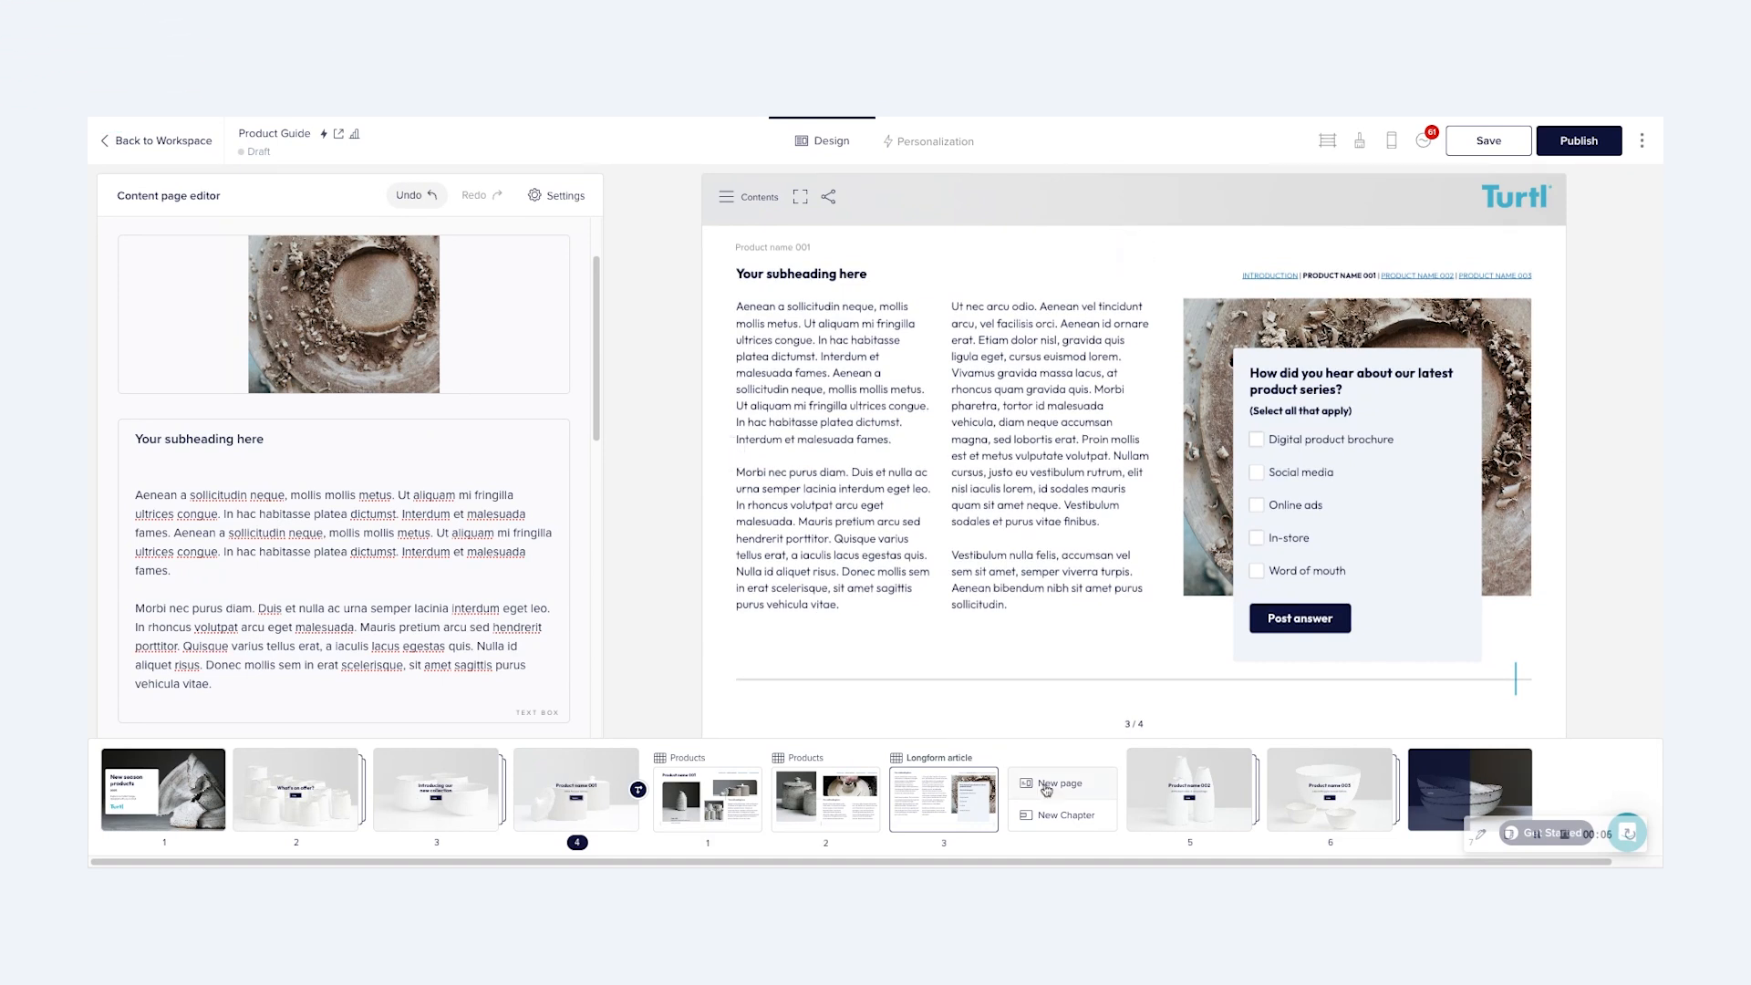
Add a blank page after the Longform article page in chapter 4 and view the available content types.
left_click(1040, 787)
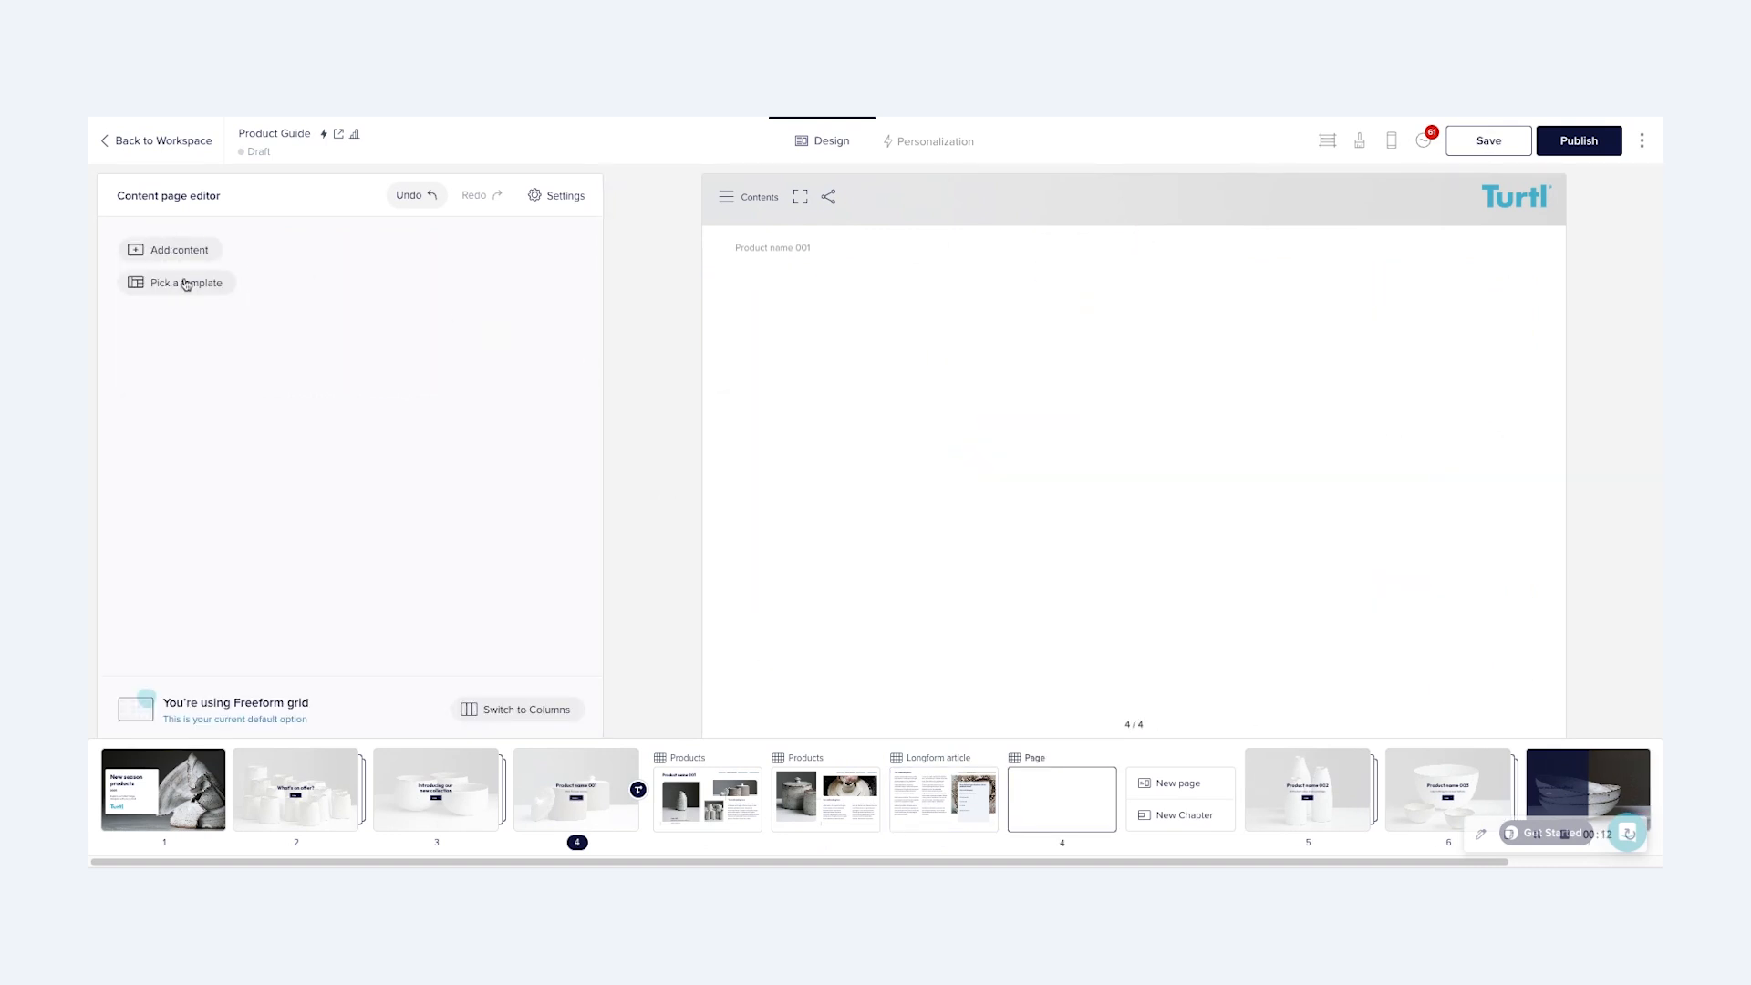
left_click(180, 252)
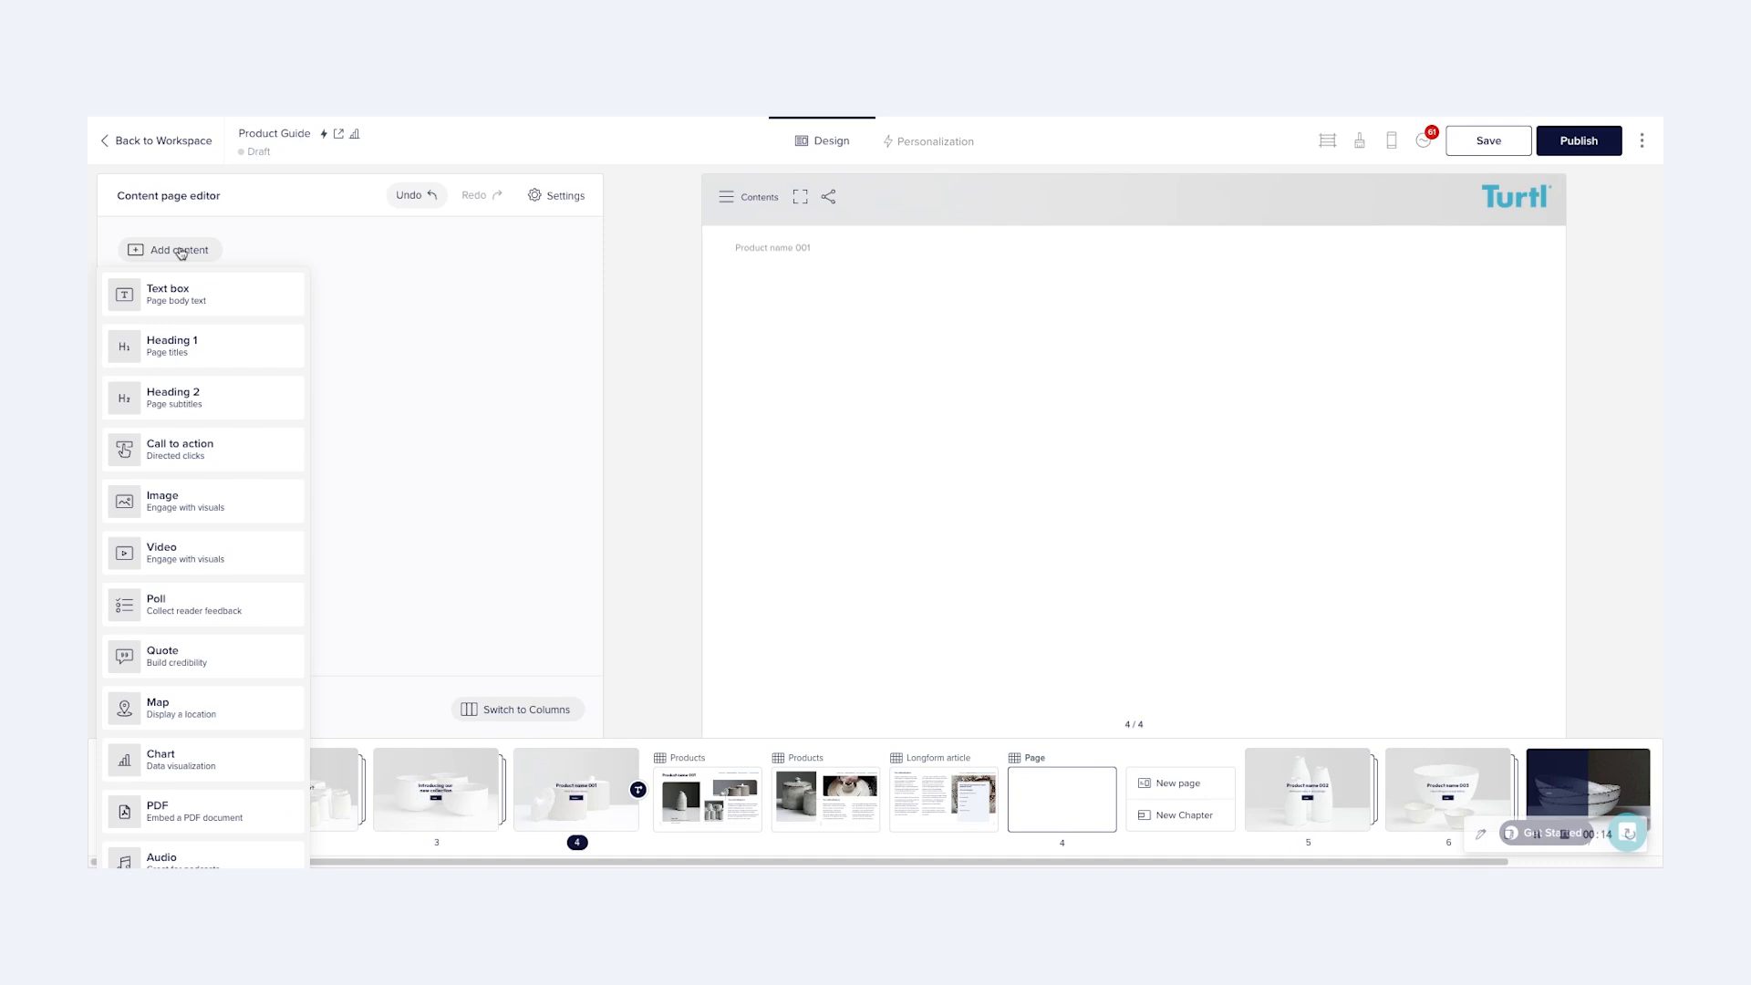
left_click(443, 328)
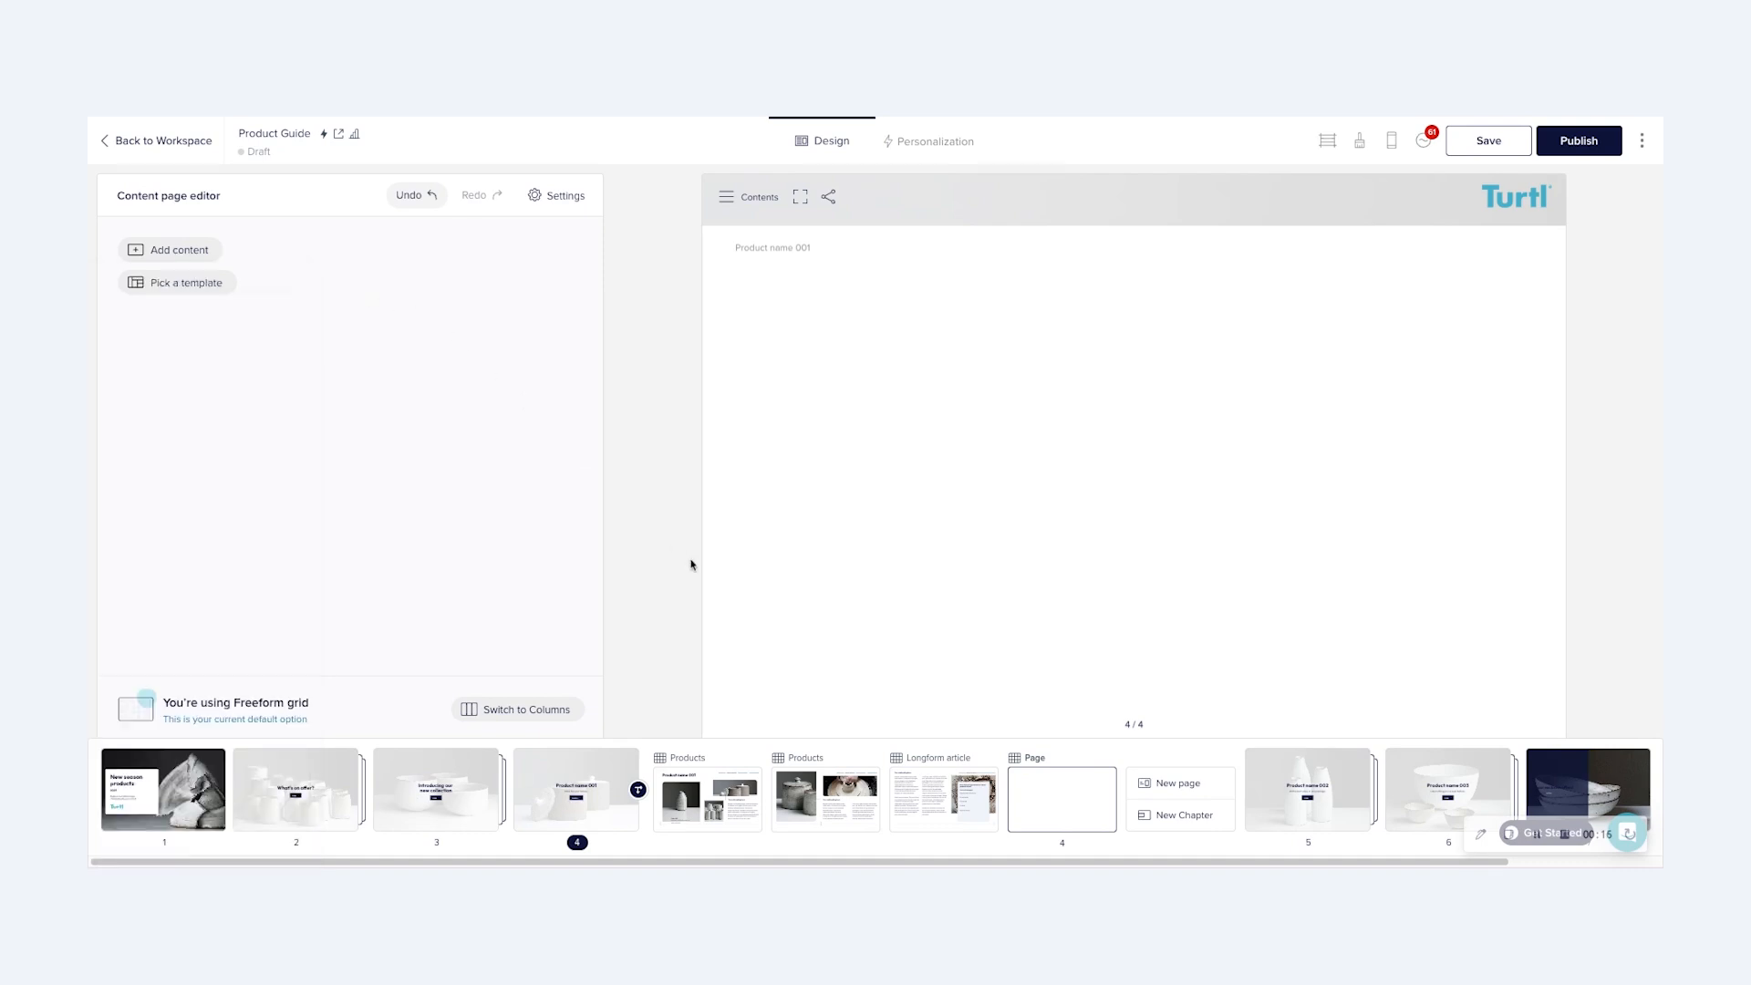
Open the Longform article page and examine how its image and text boxes correspond between editor and preview.
left_click(944, 799)
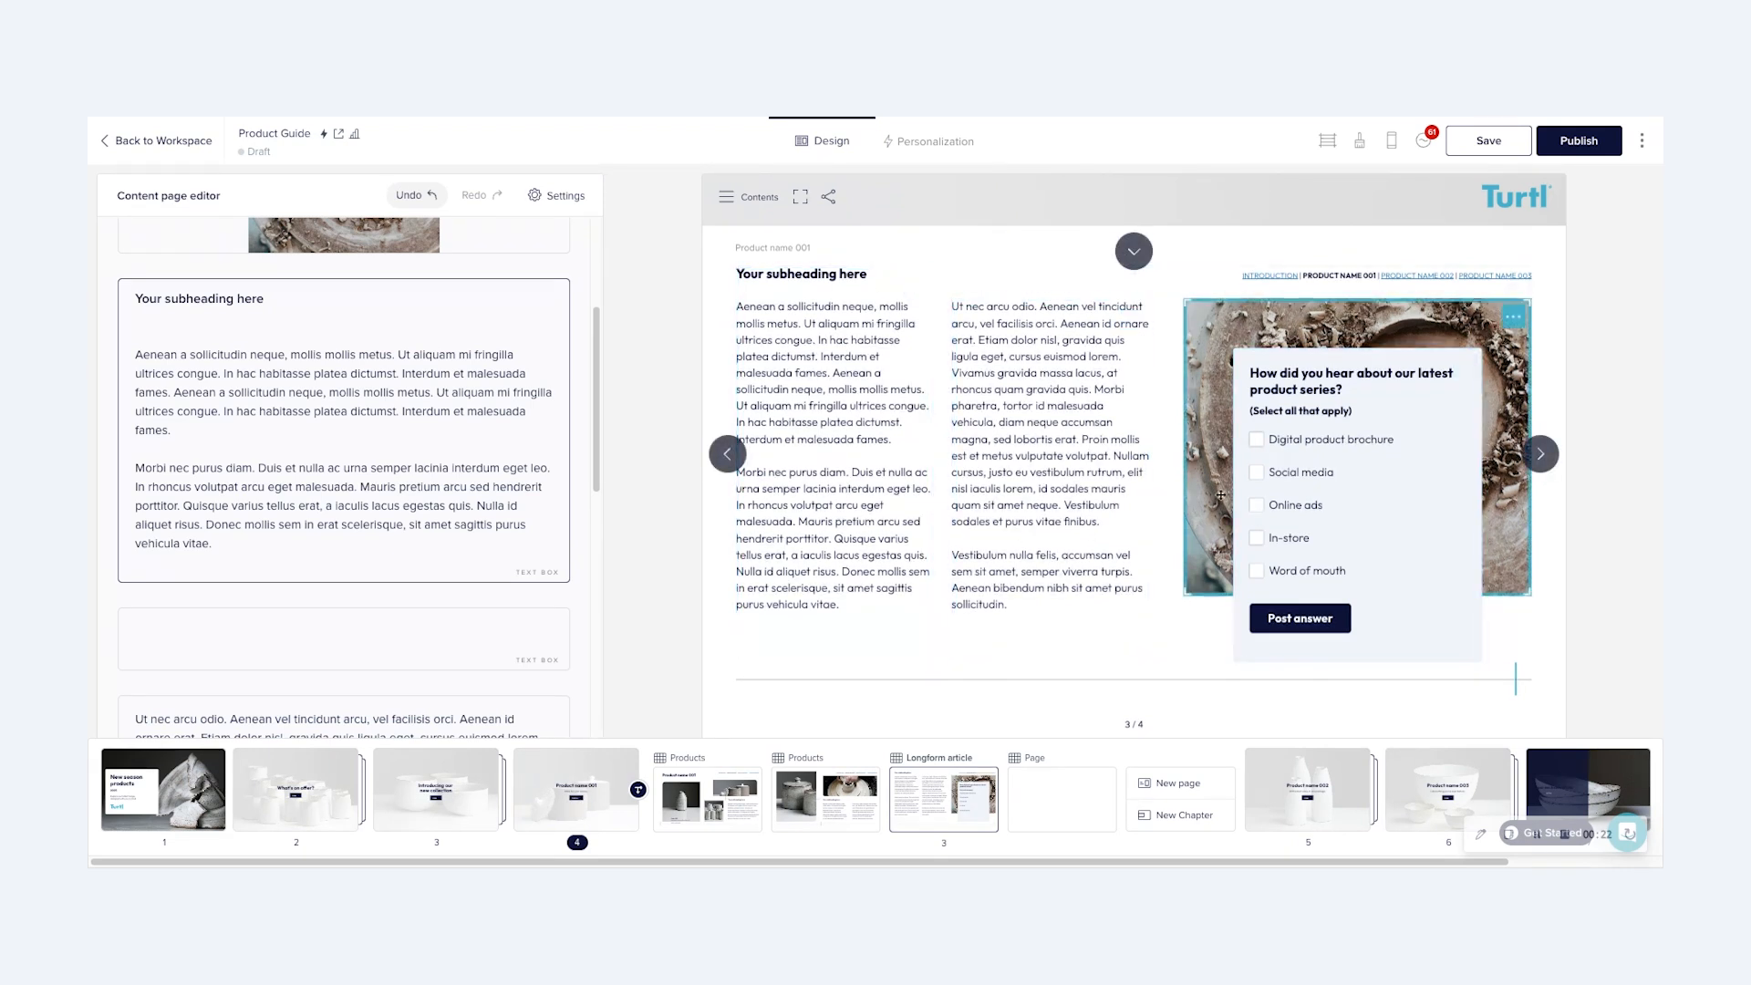
left_click_drag(1179, 318, 1473, 321)
left_click(1484, 321)
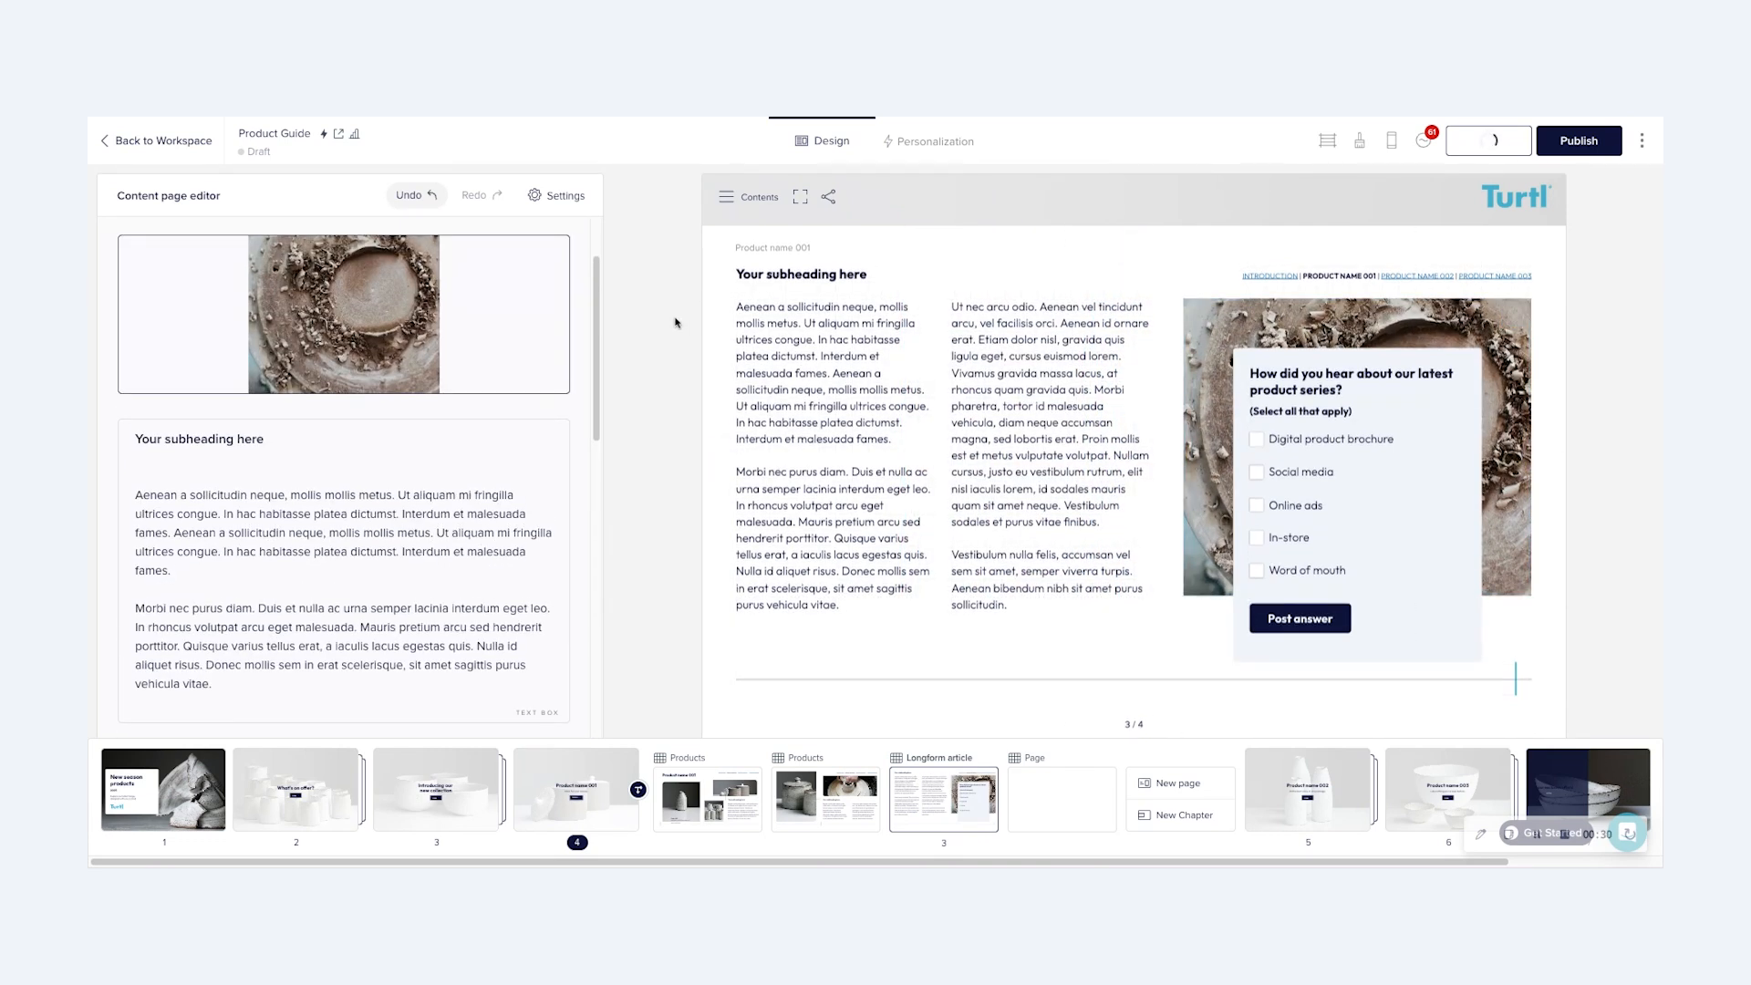
mouse_move(476, 388)
left_click(1394, 144)
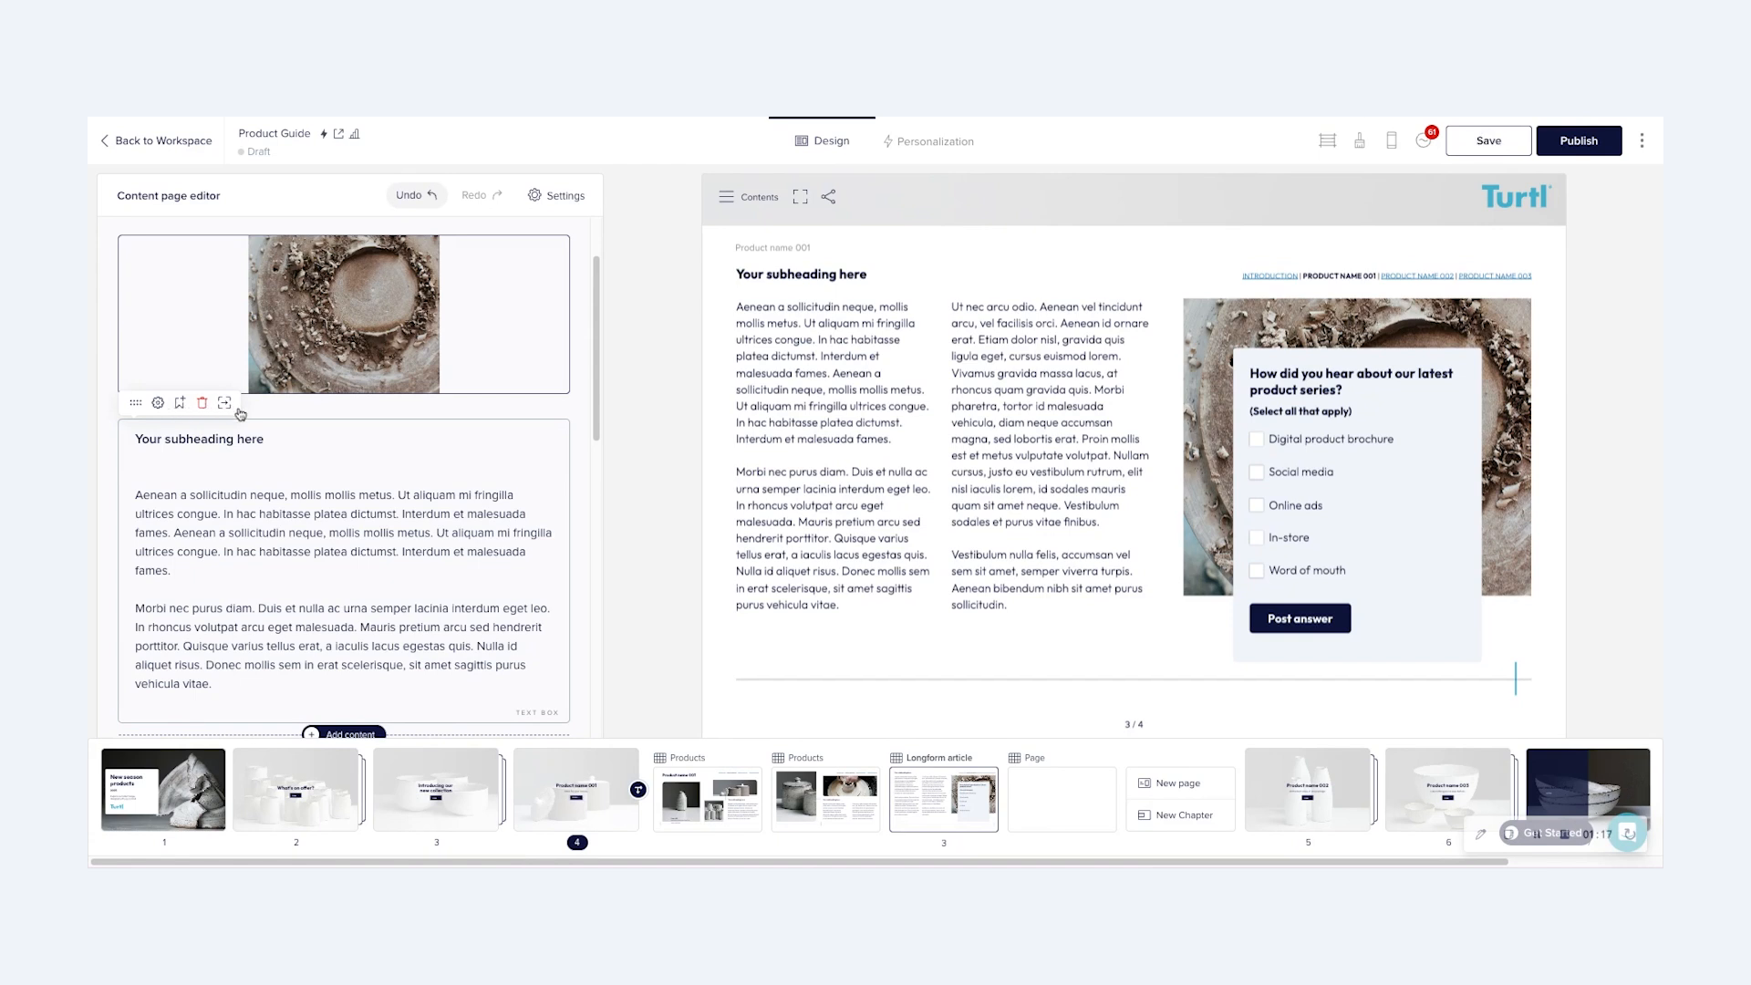
scroll(328, 432, "up", 1)
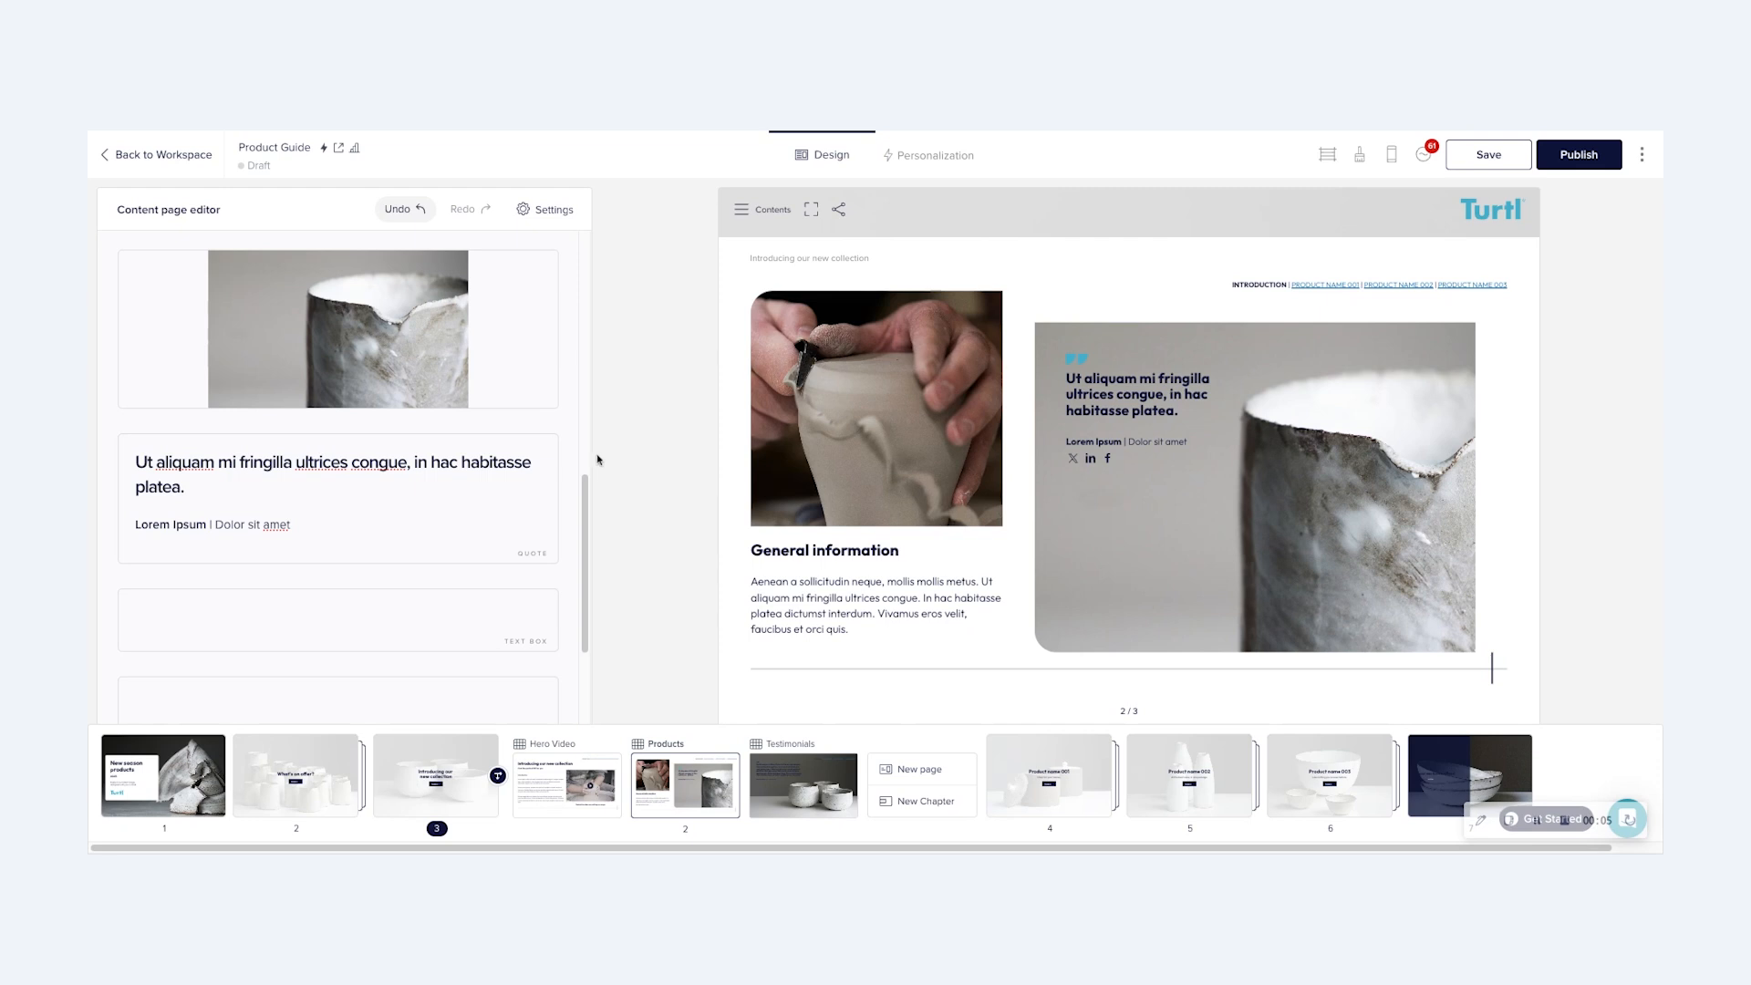
Widen the content editor panel and examine the styling and column count options of the "General information" text box.
mouse_move(593, 453)
left_mouse_down()
mouse_move(531, 456)
mouse_move(626, 458)
left_mouse_up()
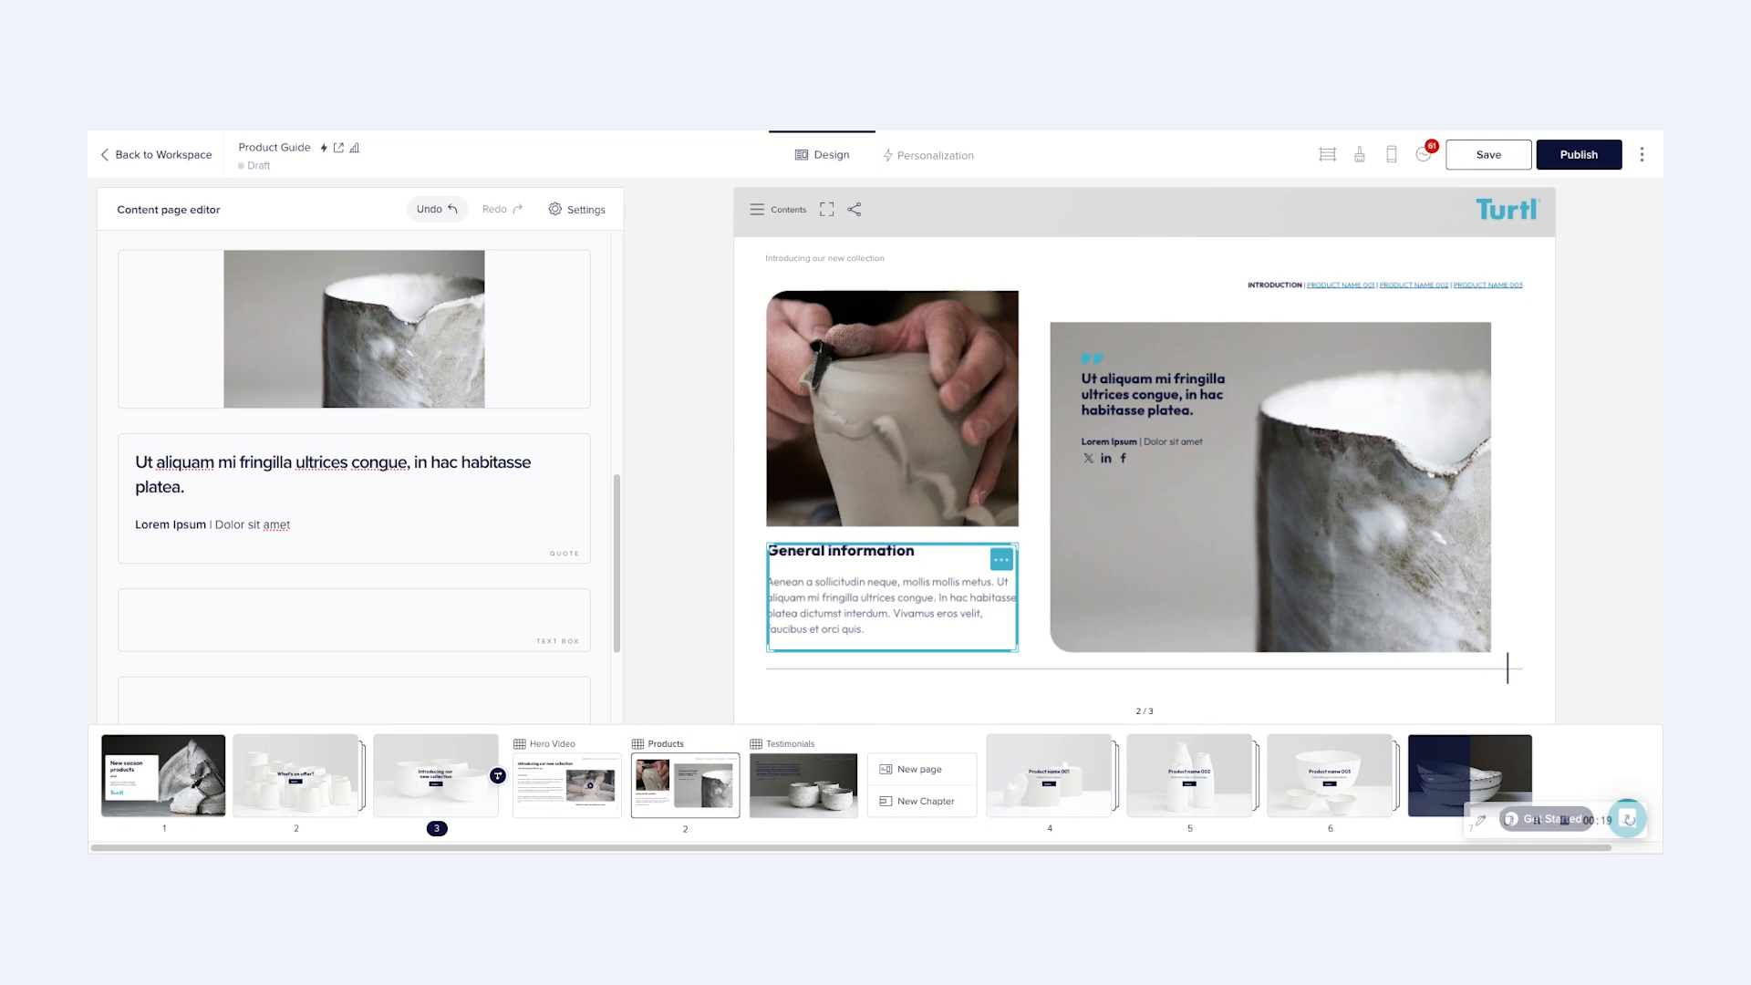
left_click(1002, 559)
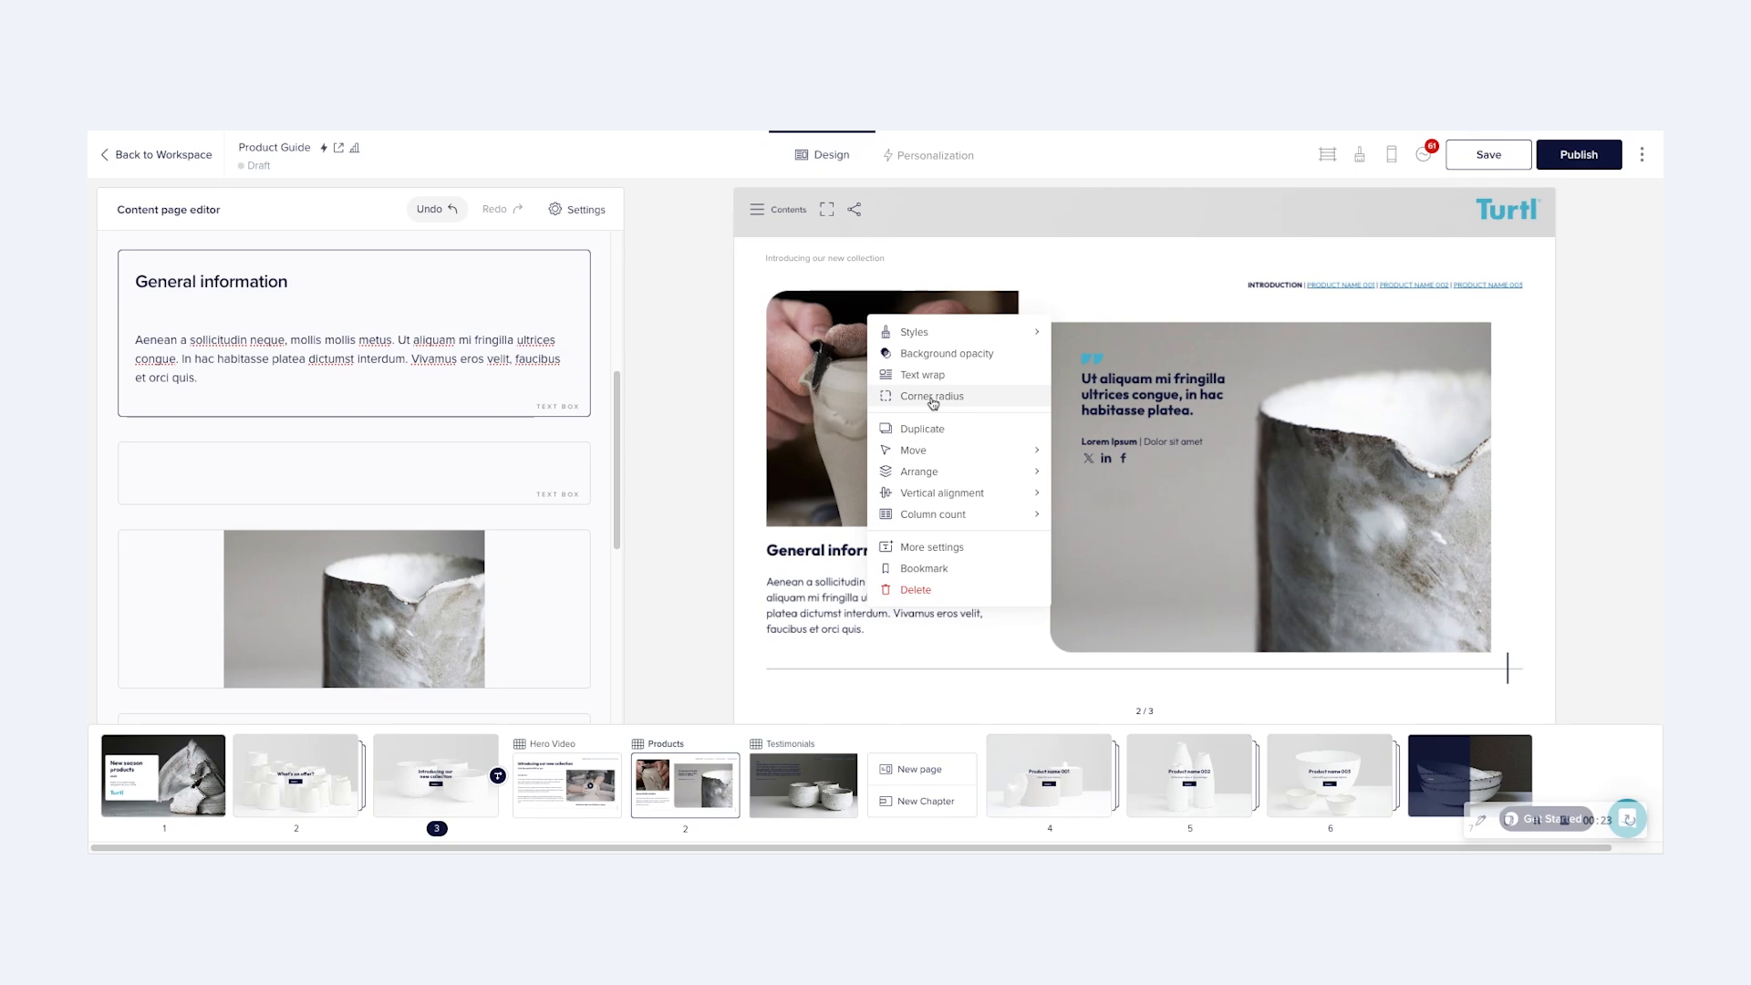
mouse_move(952, 495)
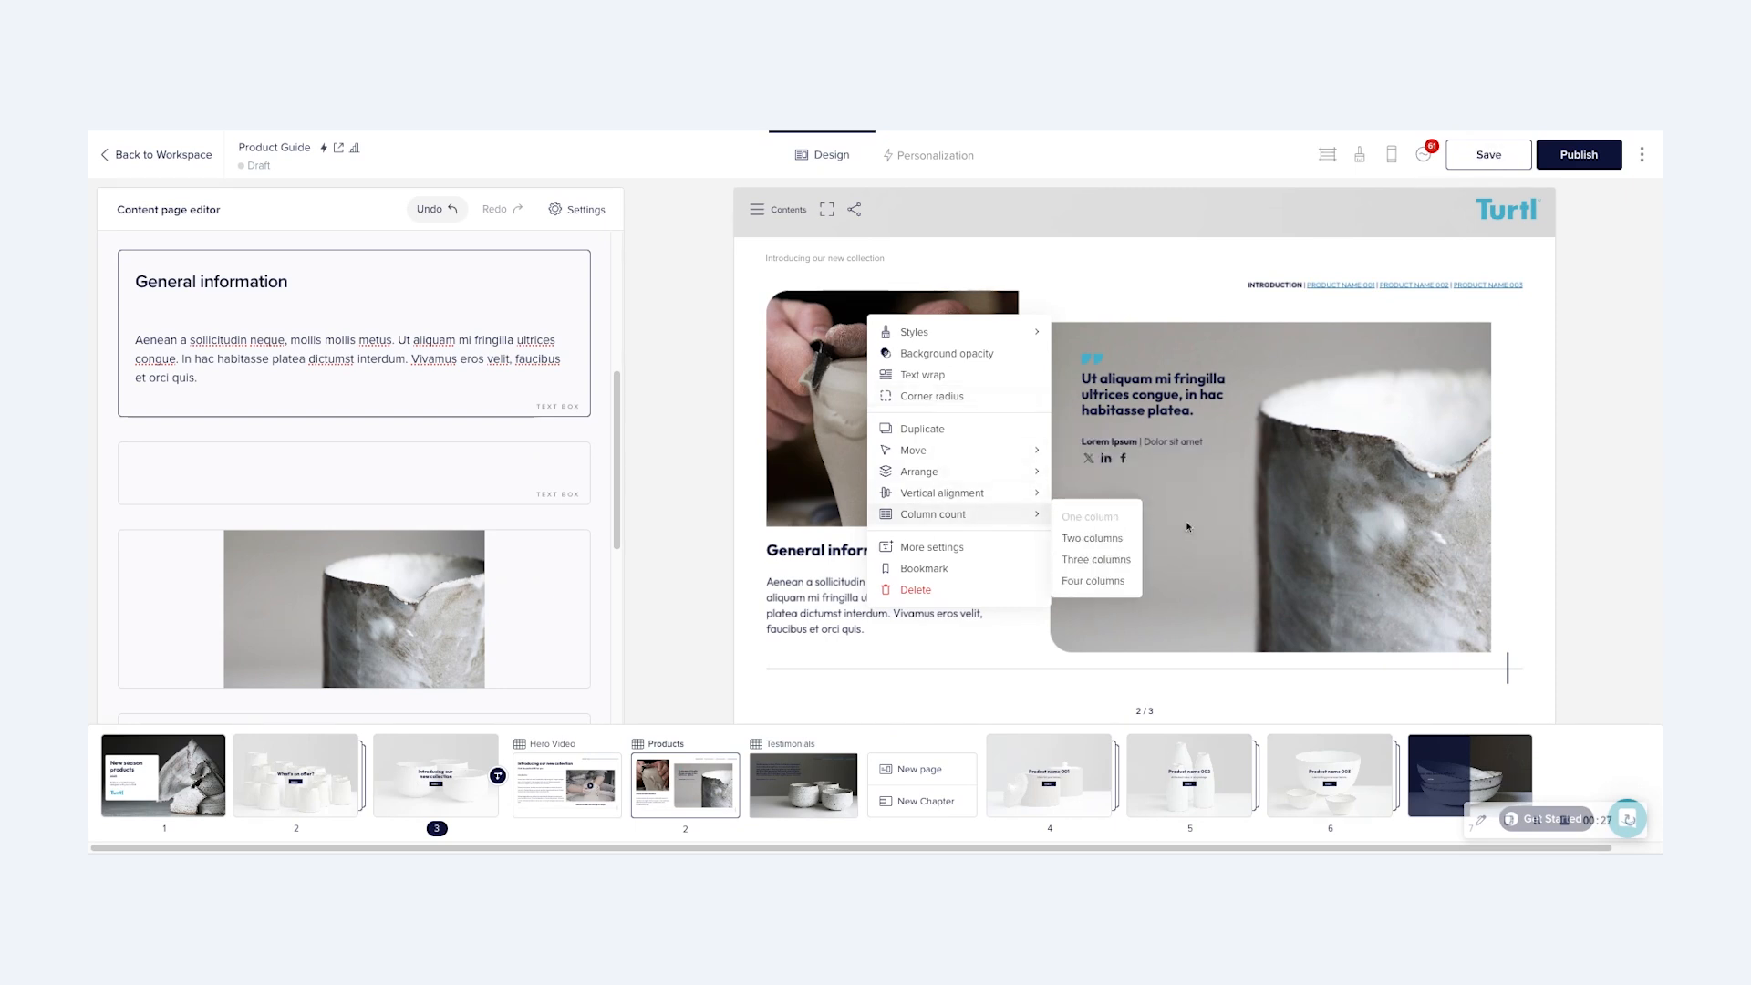
left_click(1293, 554)
right_click(1294, 554)
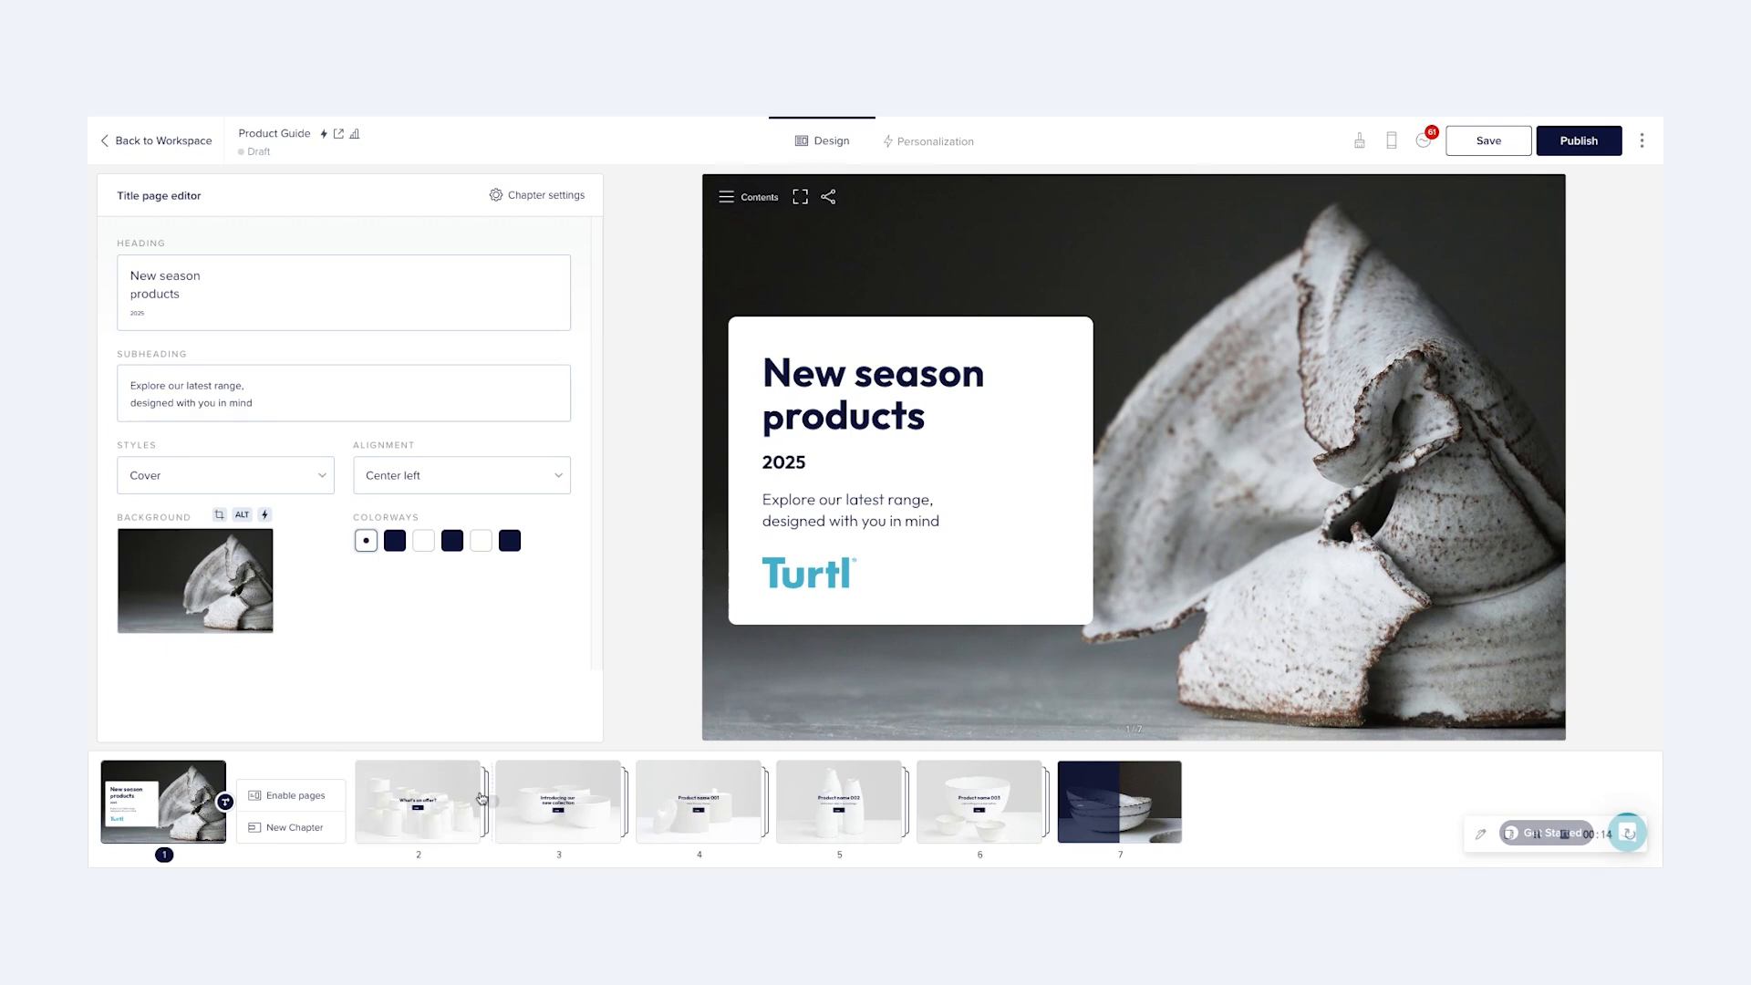
Open the About page of the "What's on offer?" chapter and review the chapter's Linear and Deep reading navigation choices without saving.
left_click(407, 795)
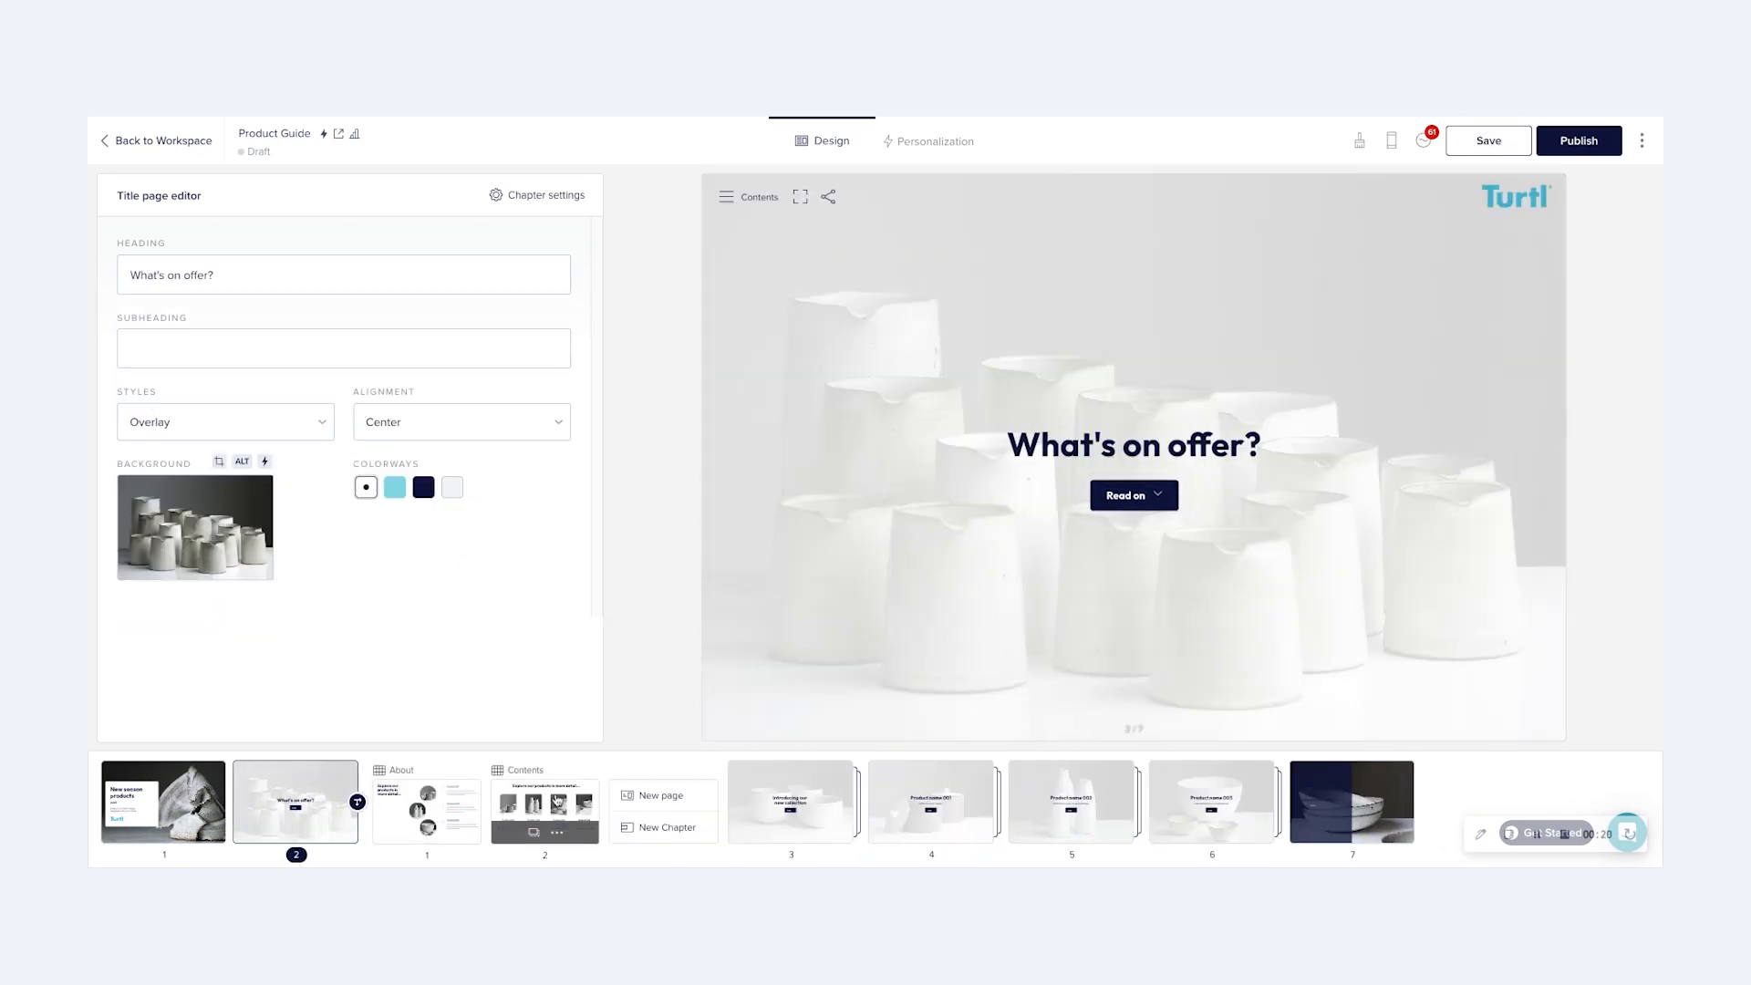
left_click(425, 801)
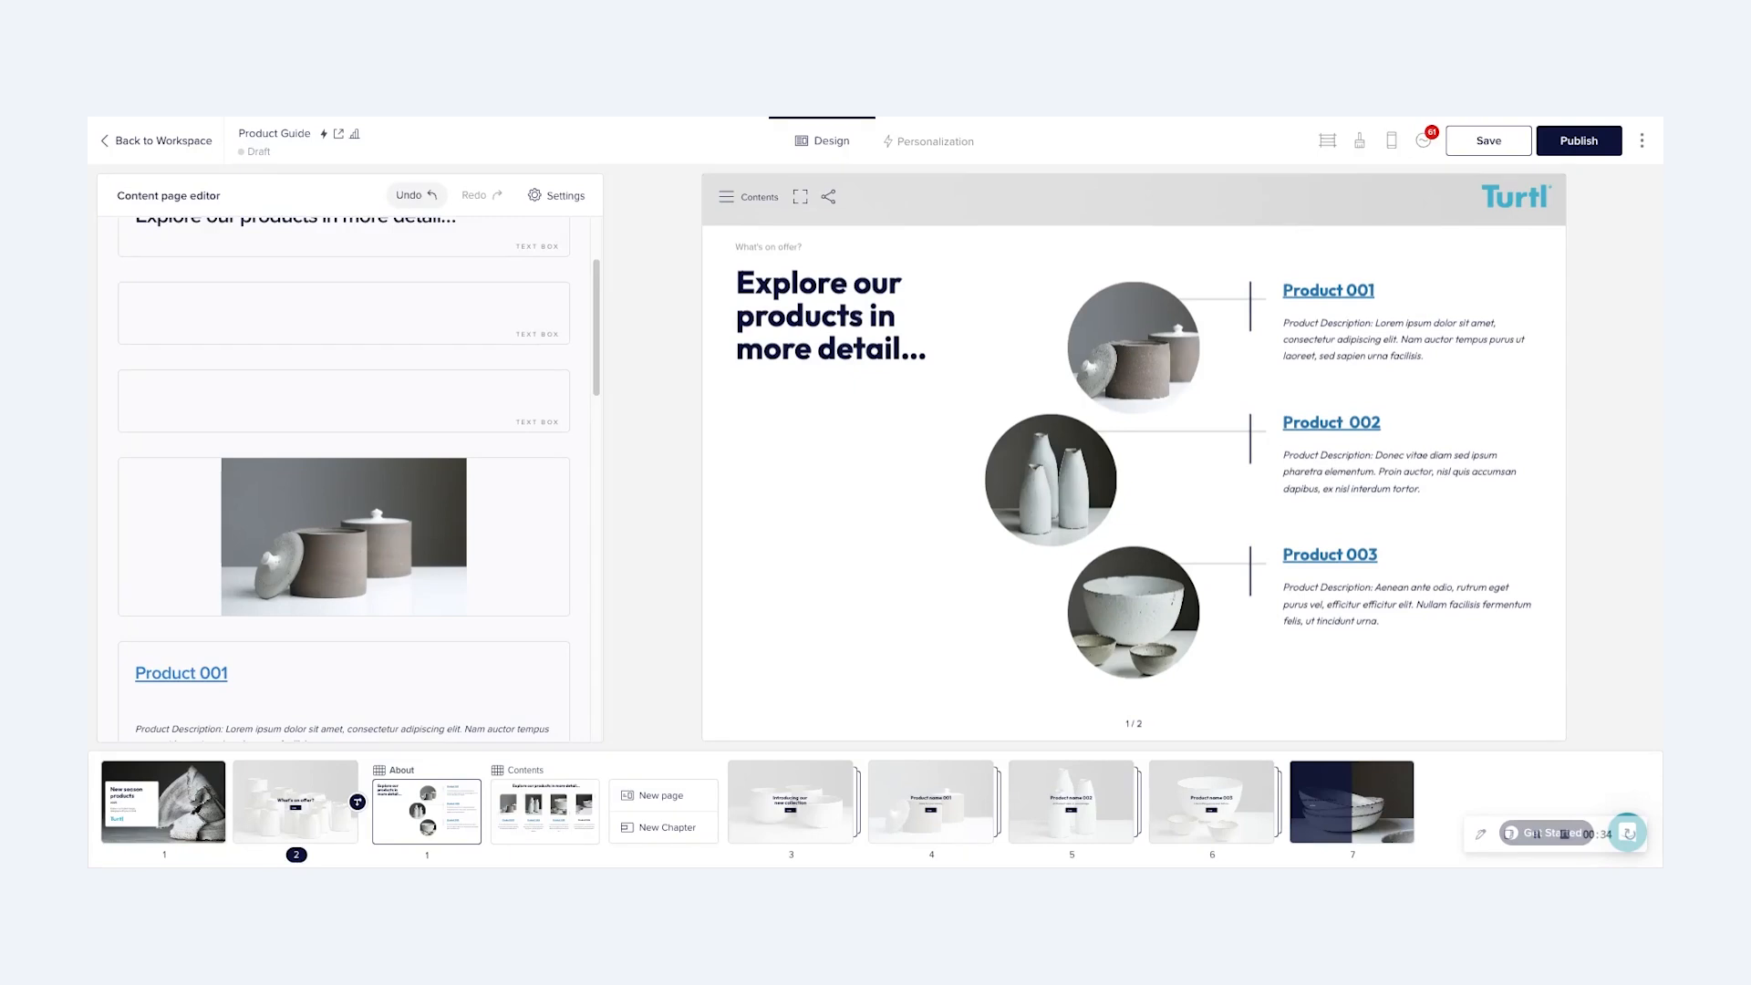
mouse_move(359, 803)
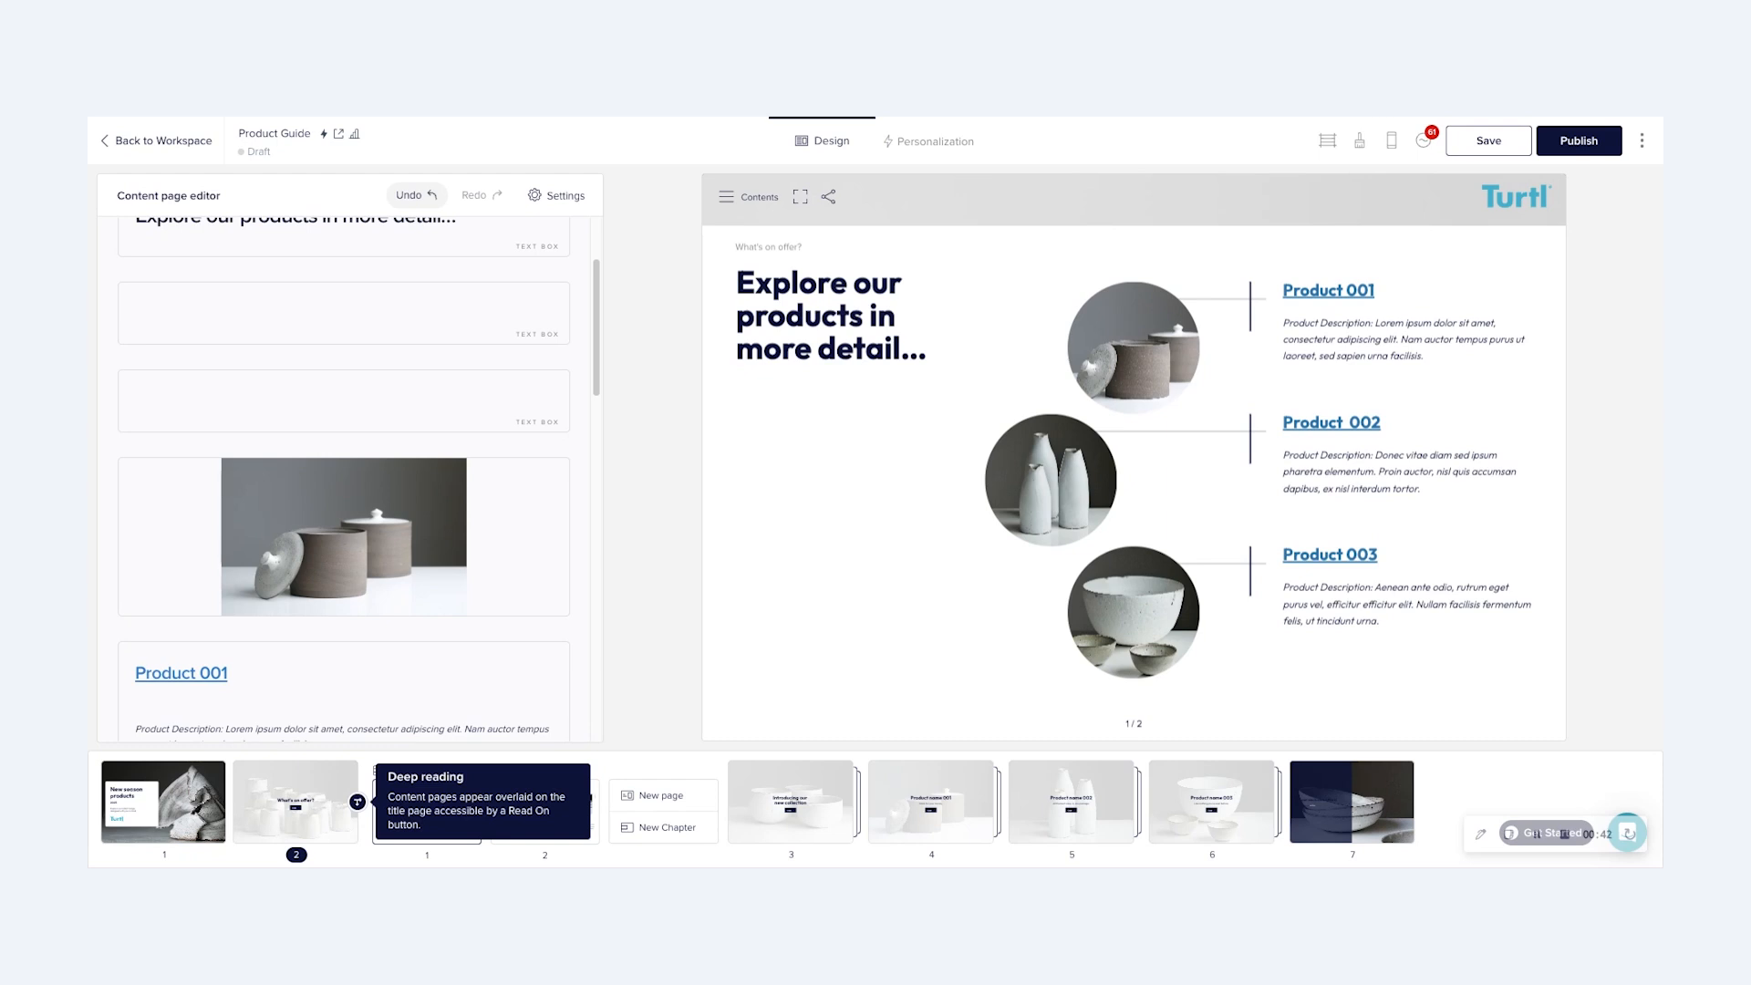
left_click(358, 802)
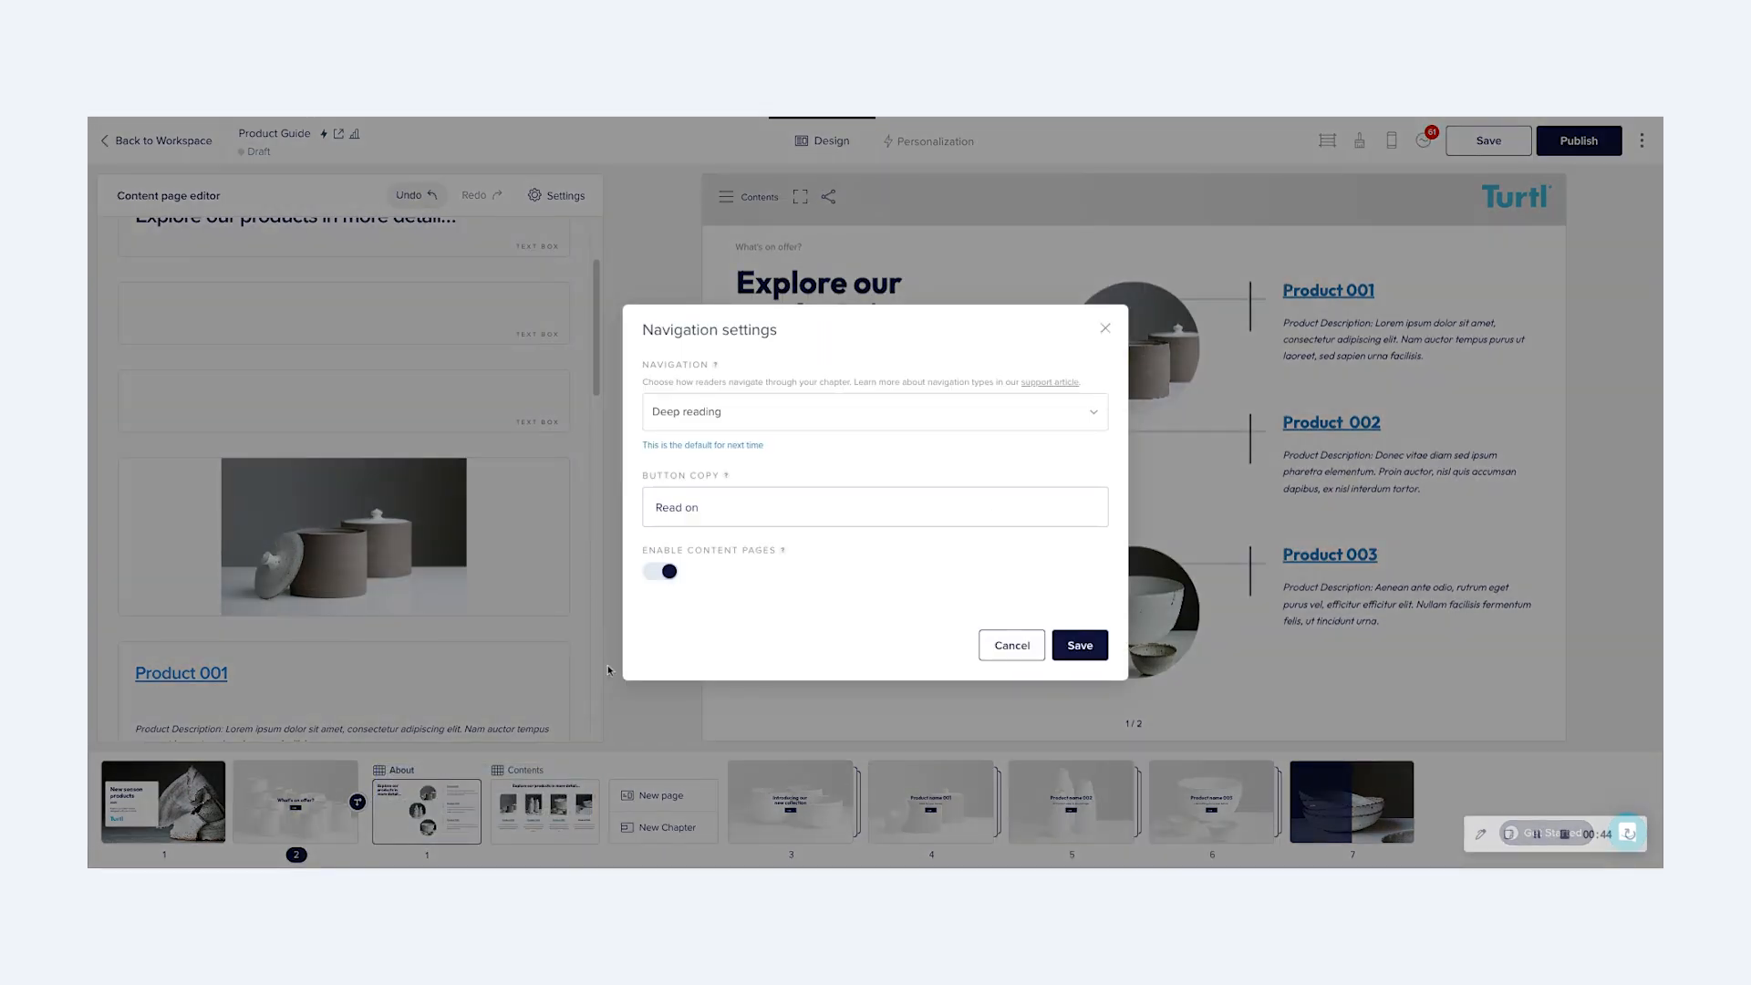
left_click(840, 418)
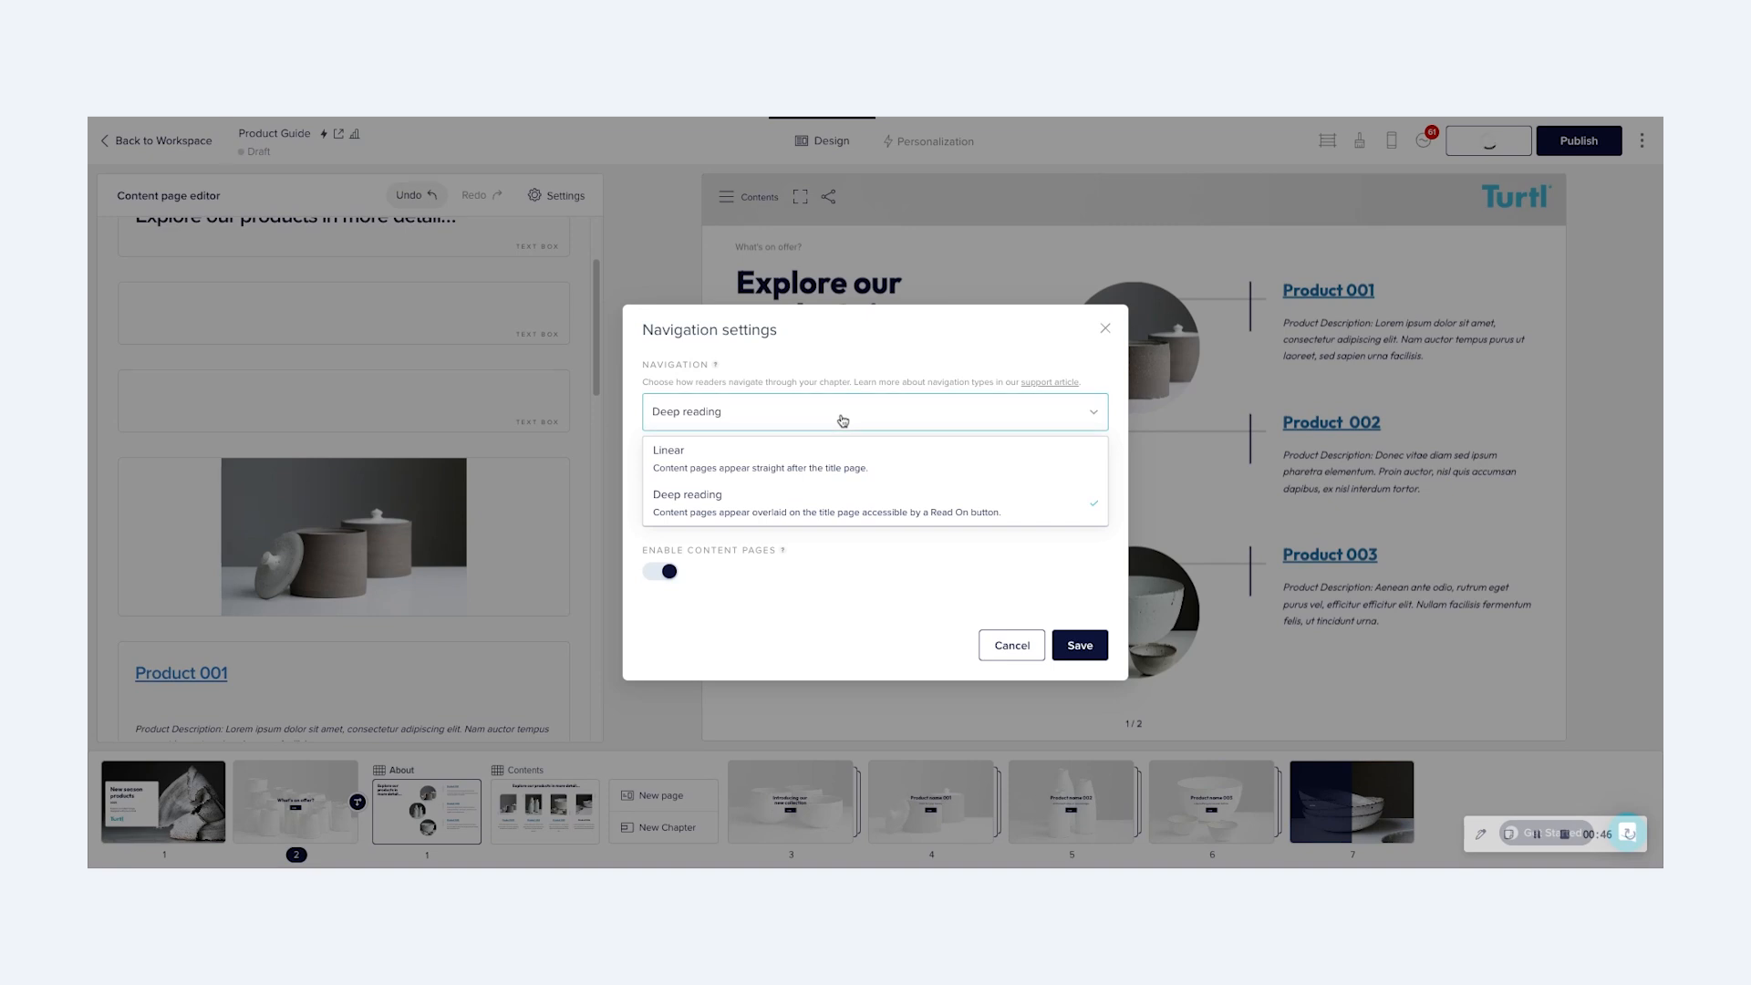
left_click(843, 420)
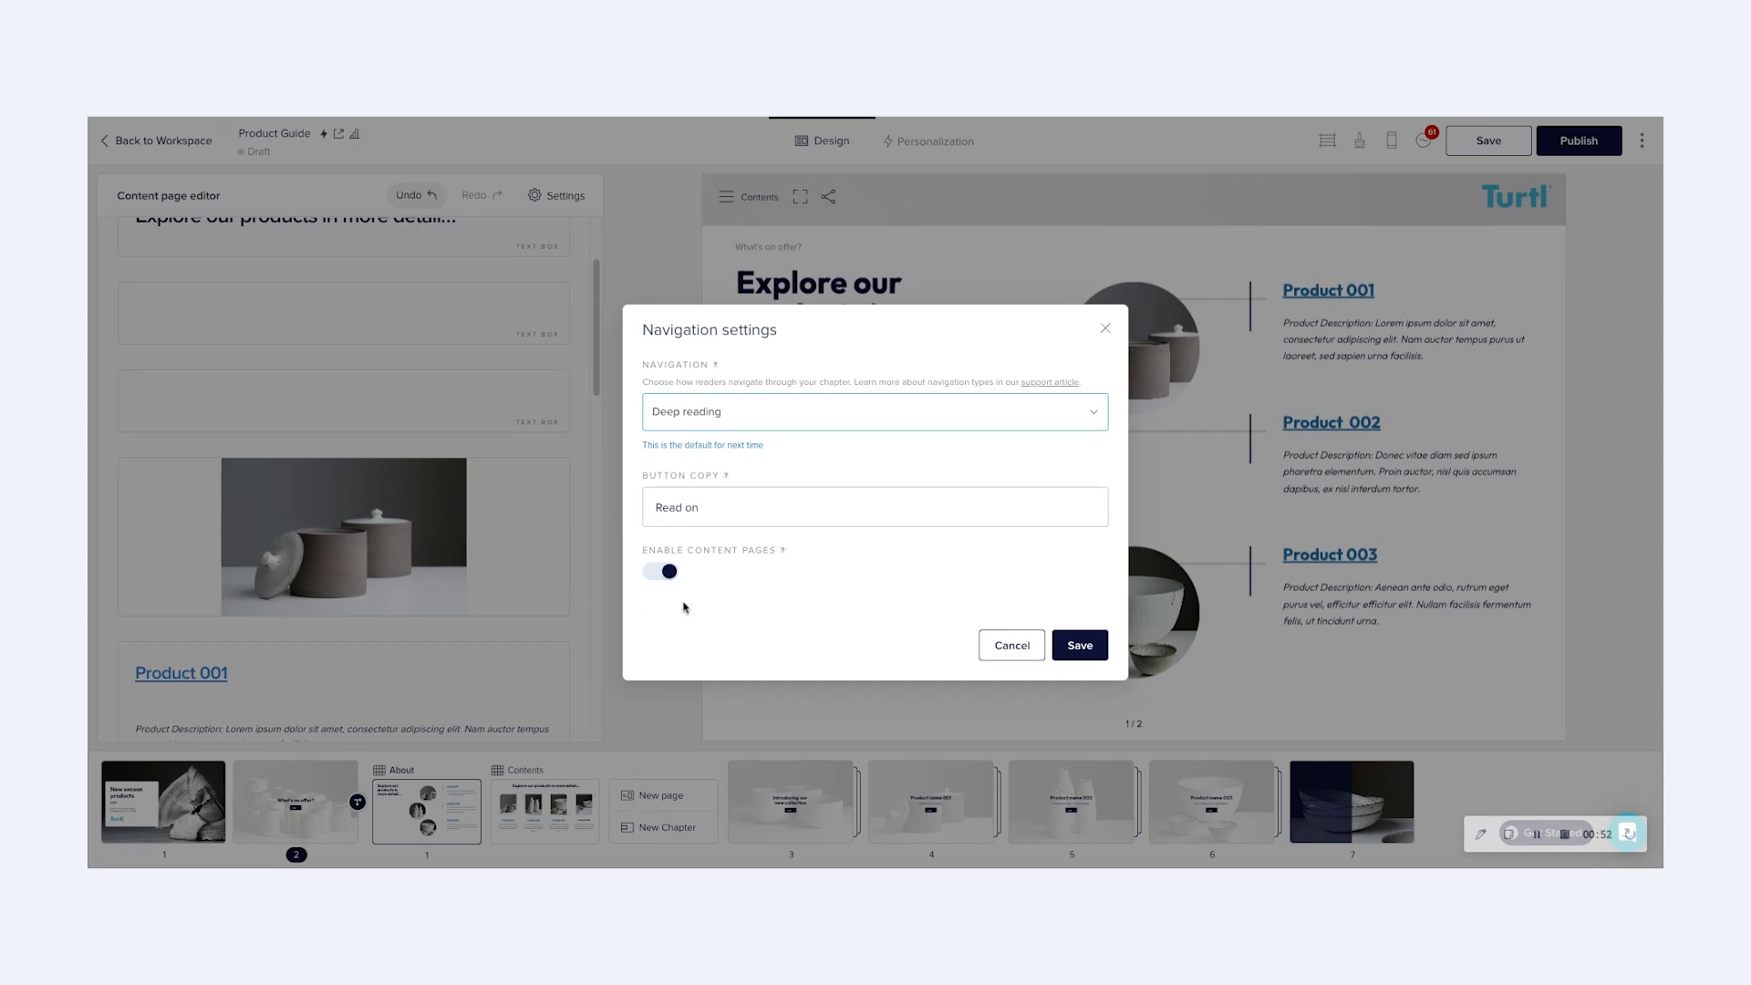
left_click(1010, 653)
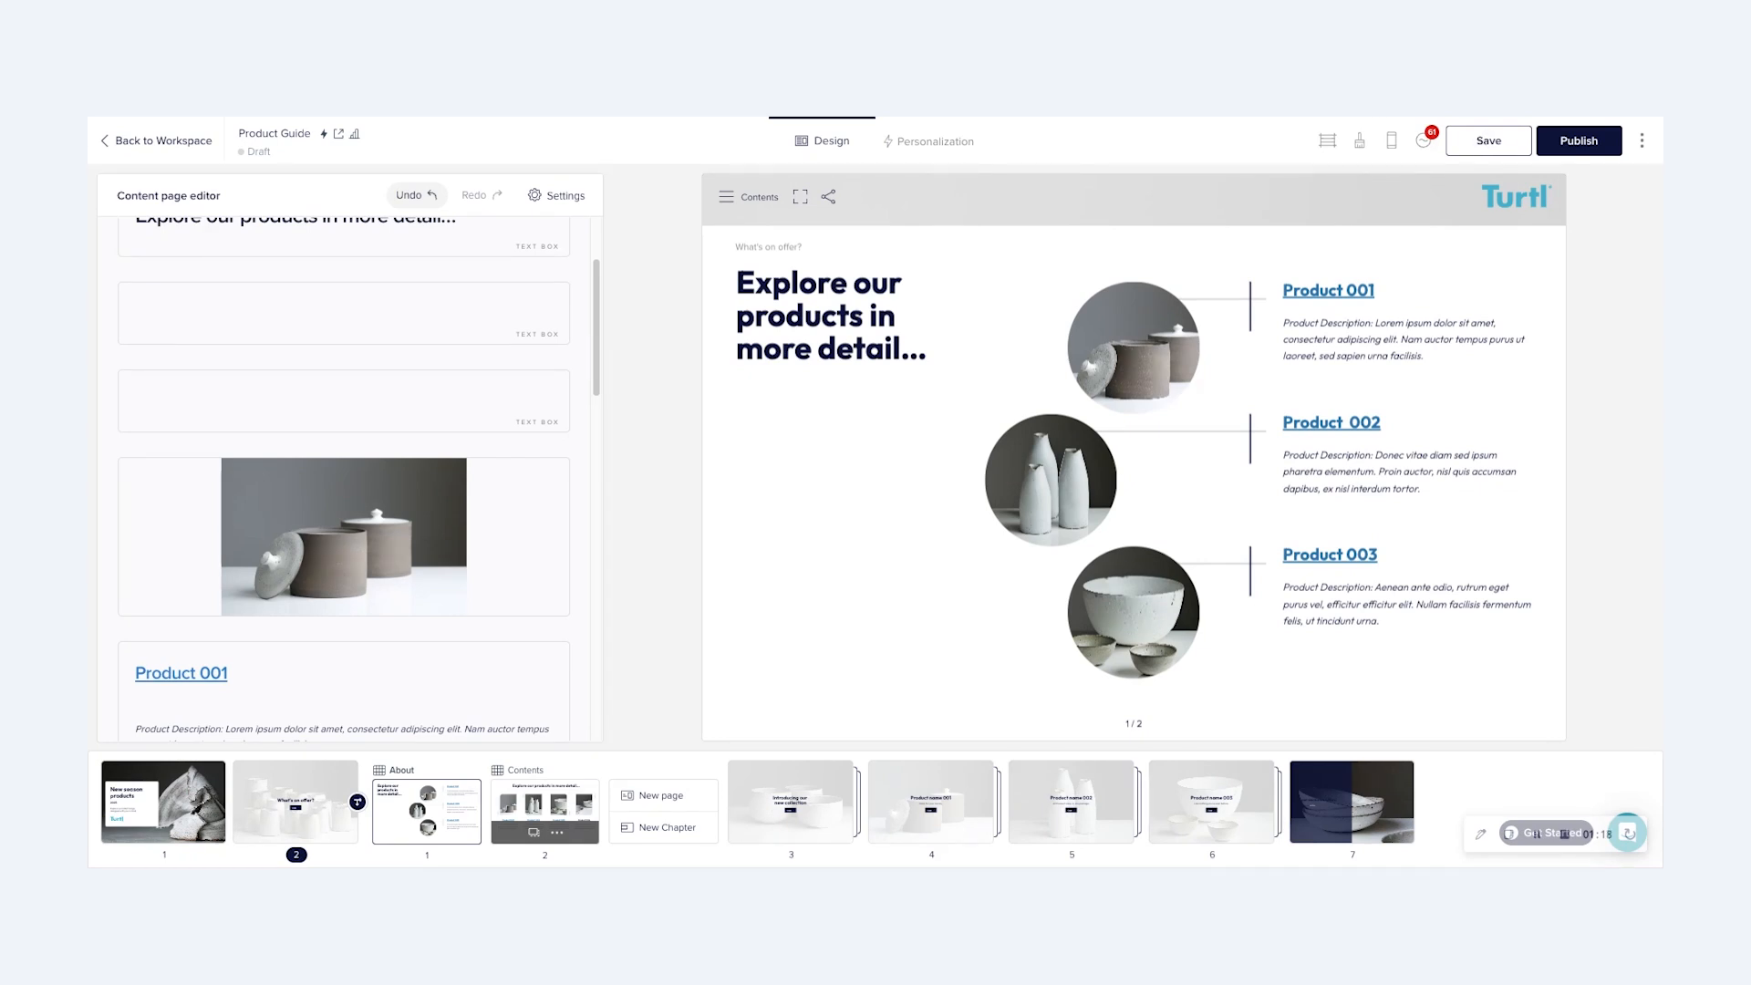
Examine the options available for the "What's on offer?" chapter and for its About page.
mouse_move(313, 836)
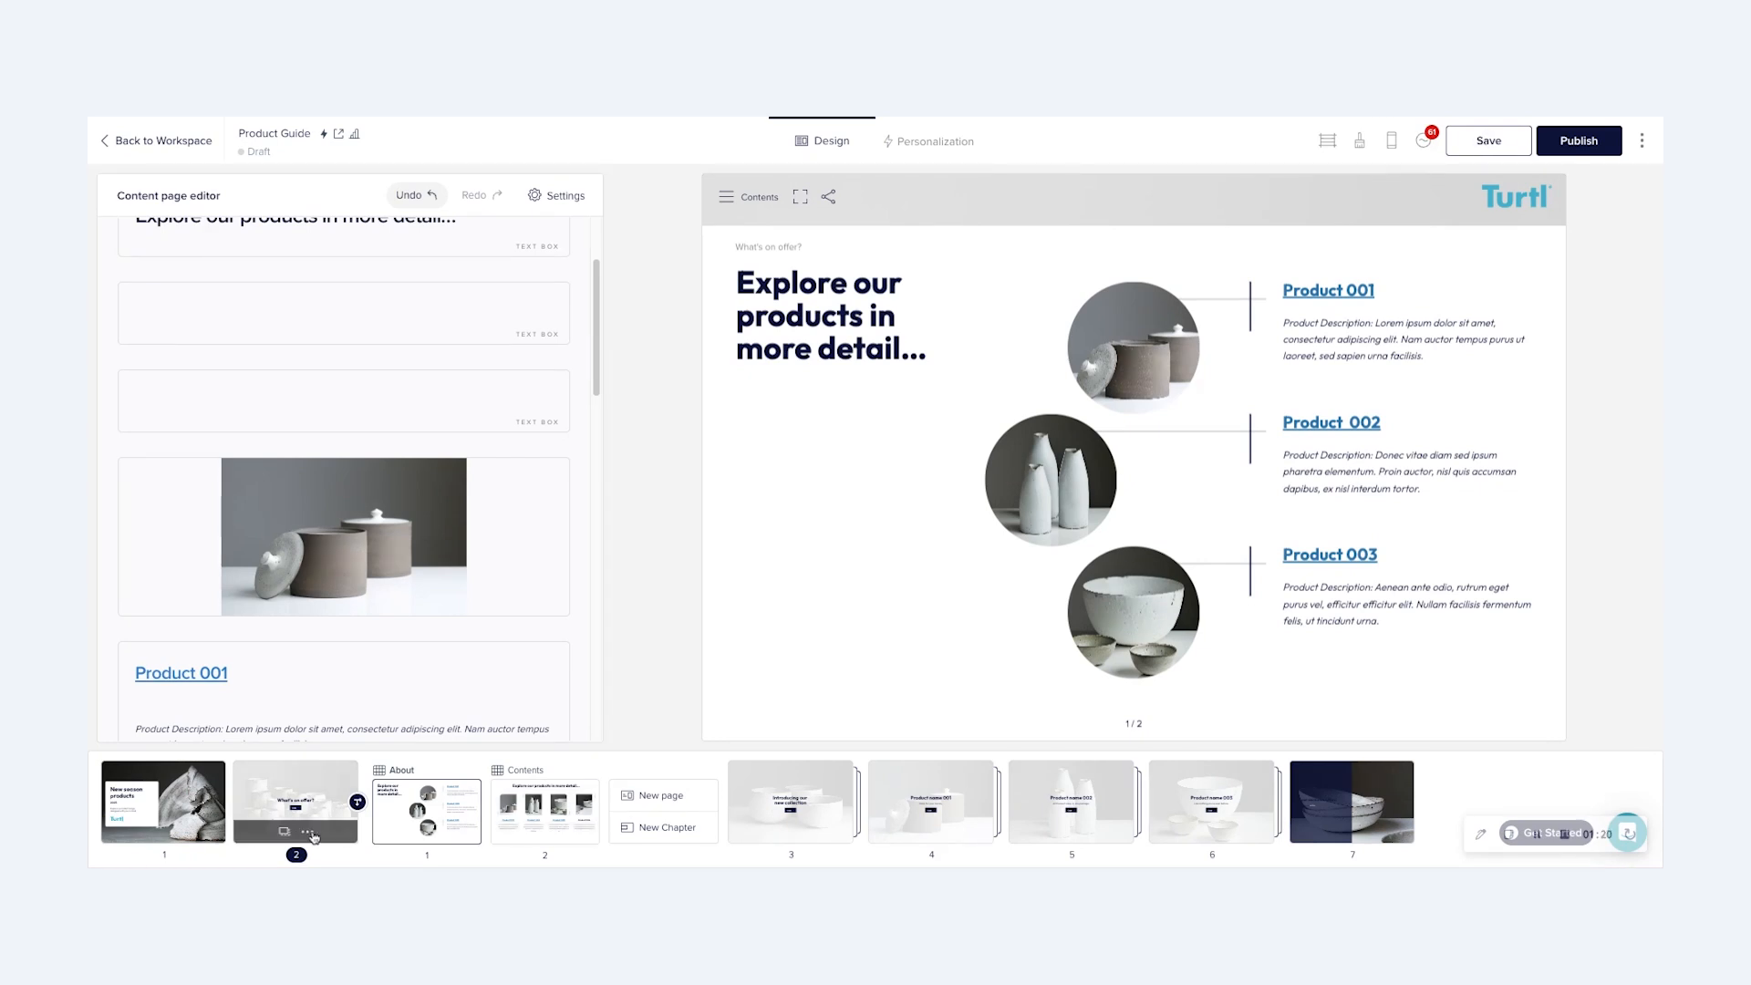
left_click(309, 833)
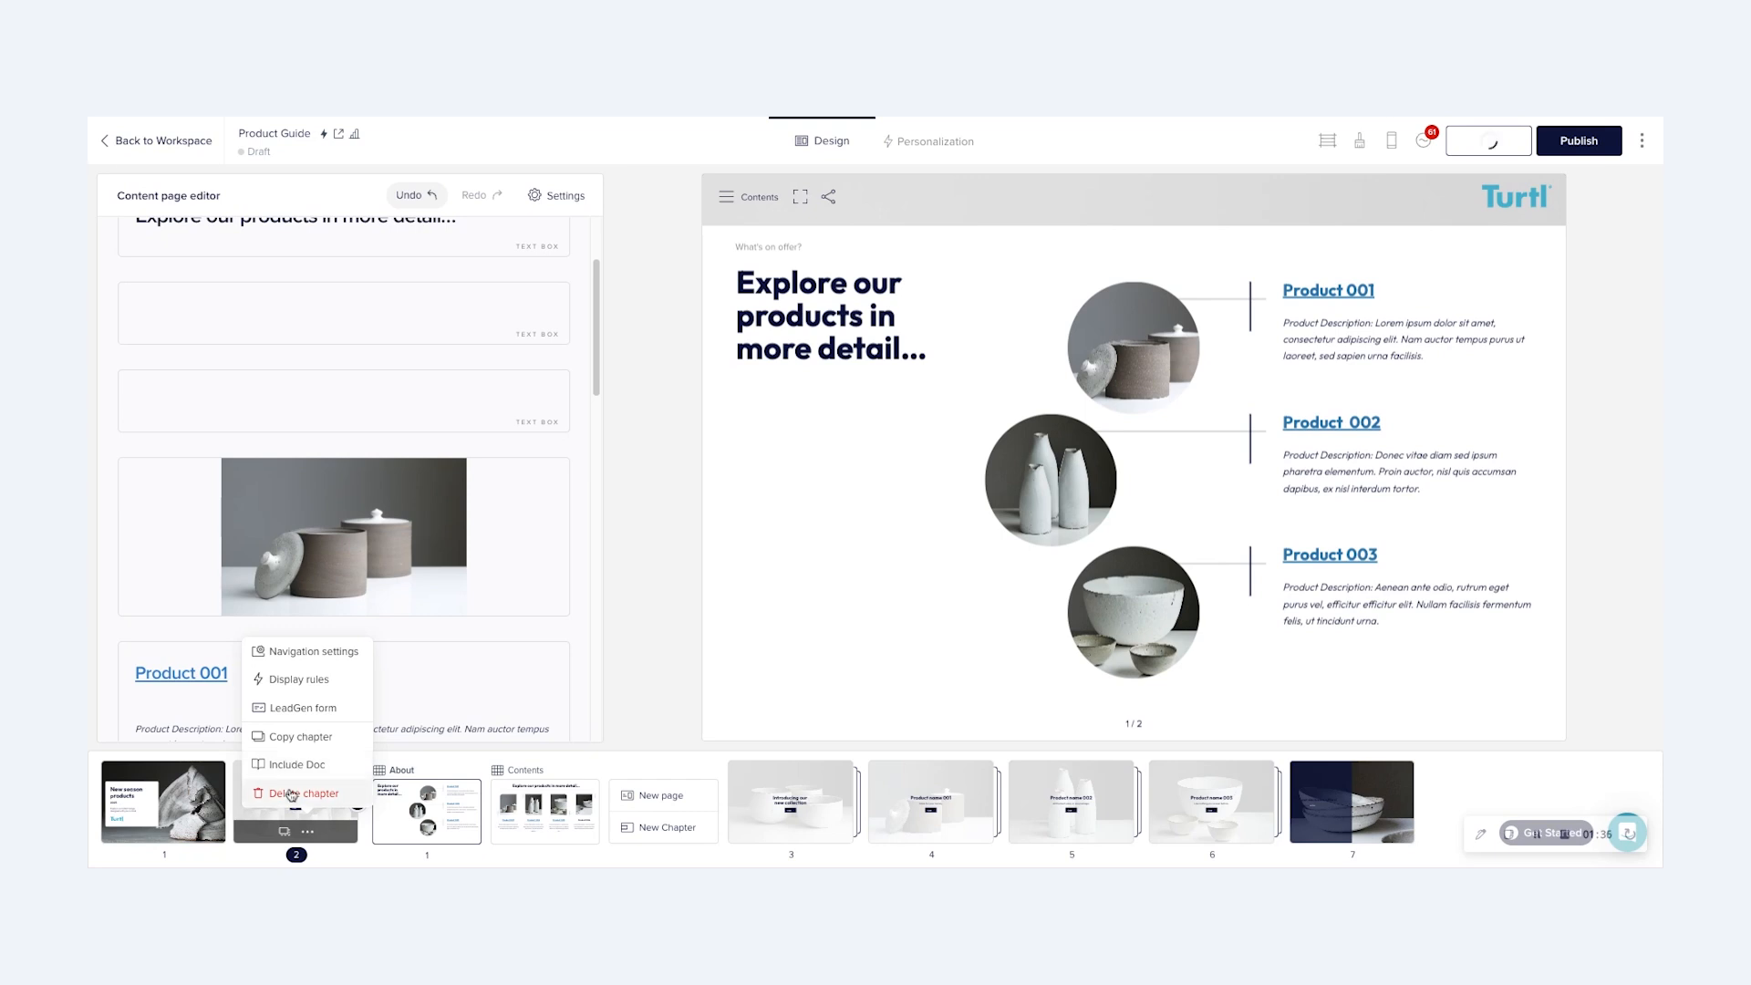
left_click(439, 833)
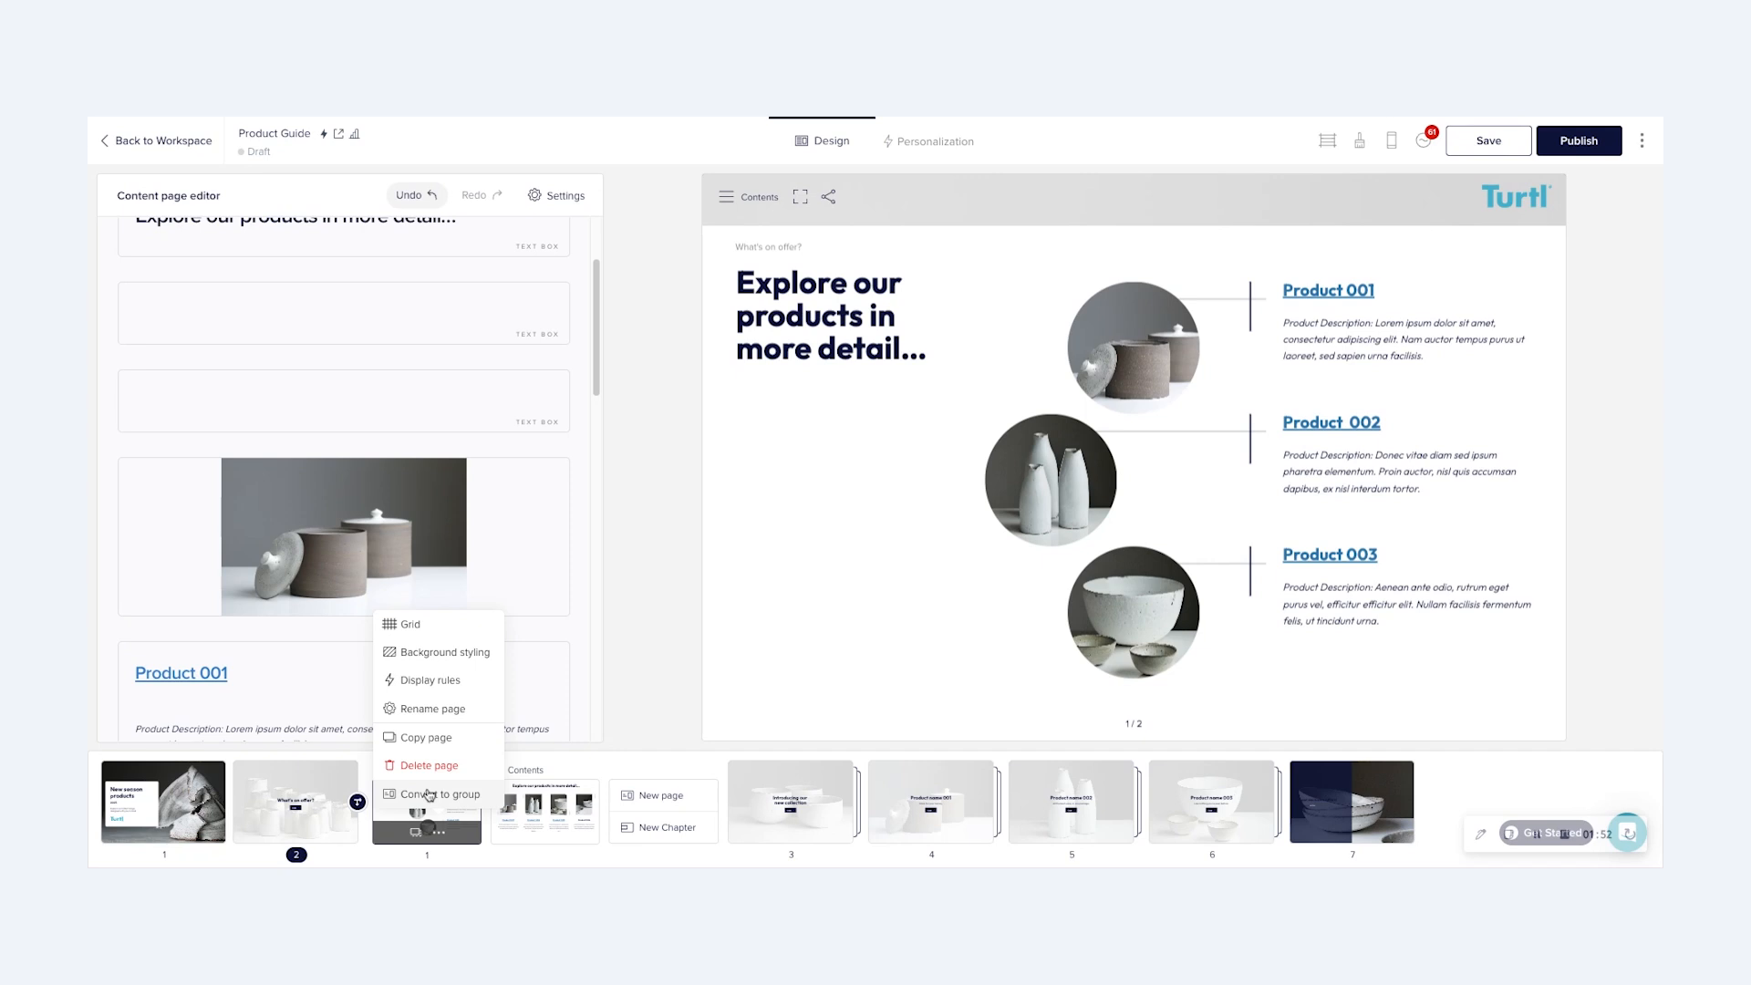
left_click(428, 794)
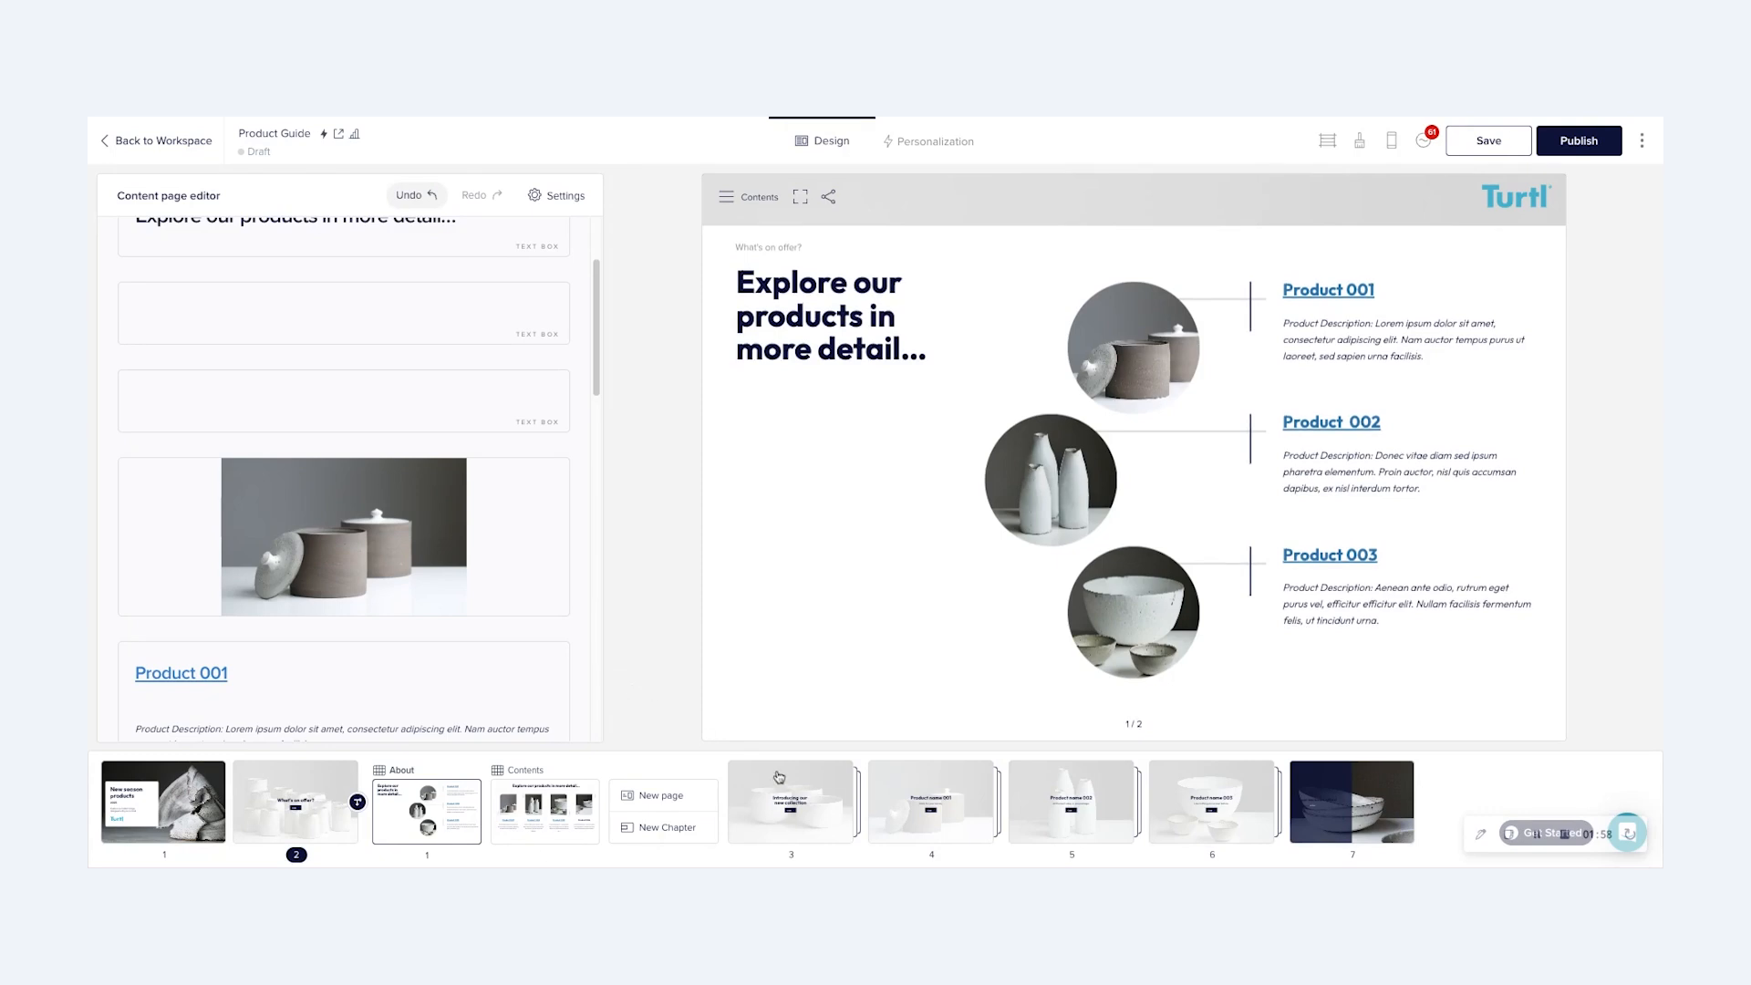
Move the "Introducing our new collection" chapter to fourth position and reorder its Products page after Testimonials.
mouse_move(865, 803)
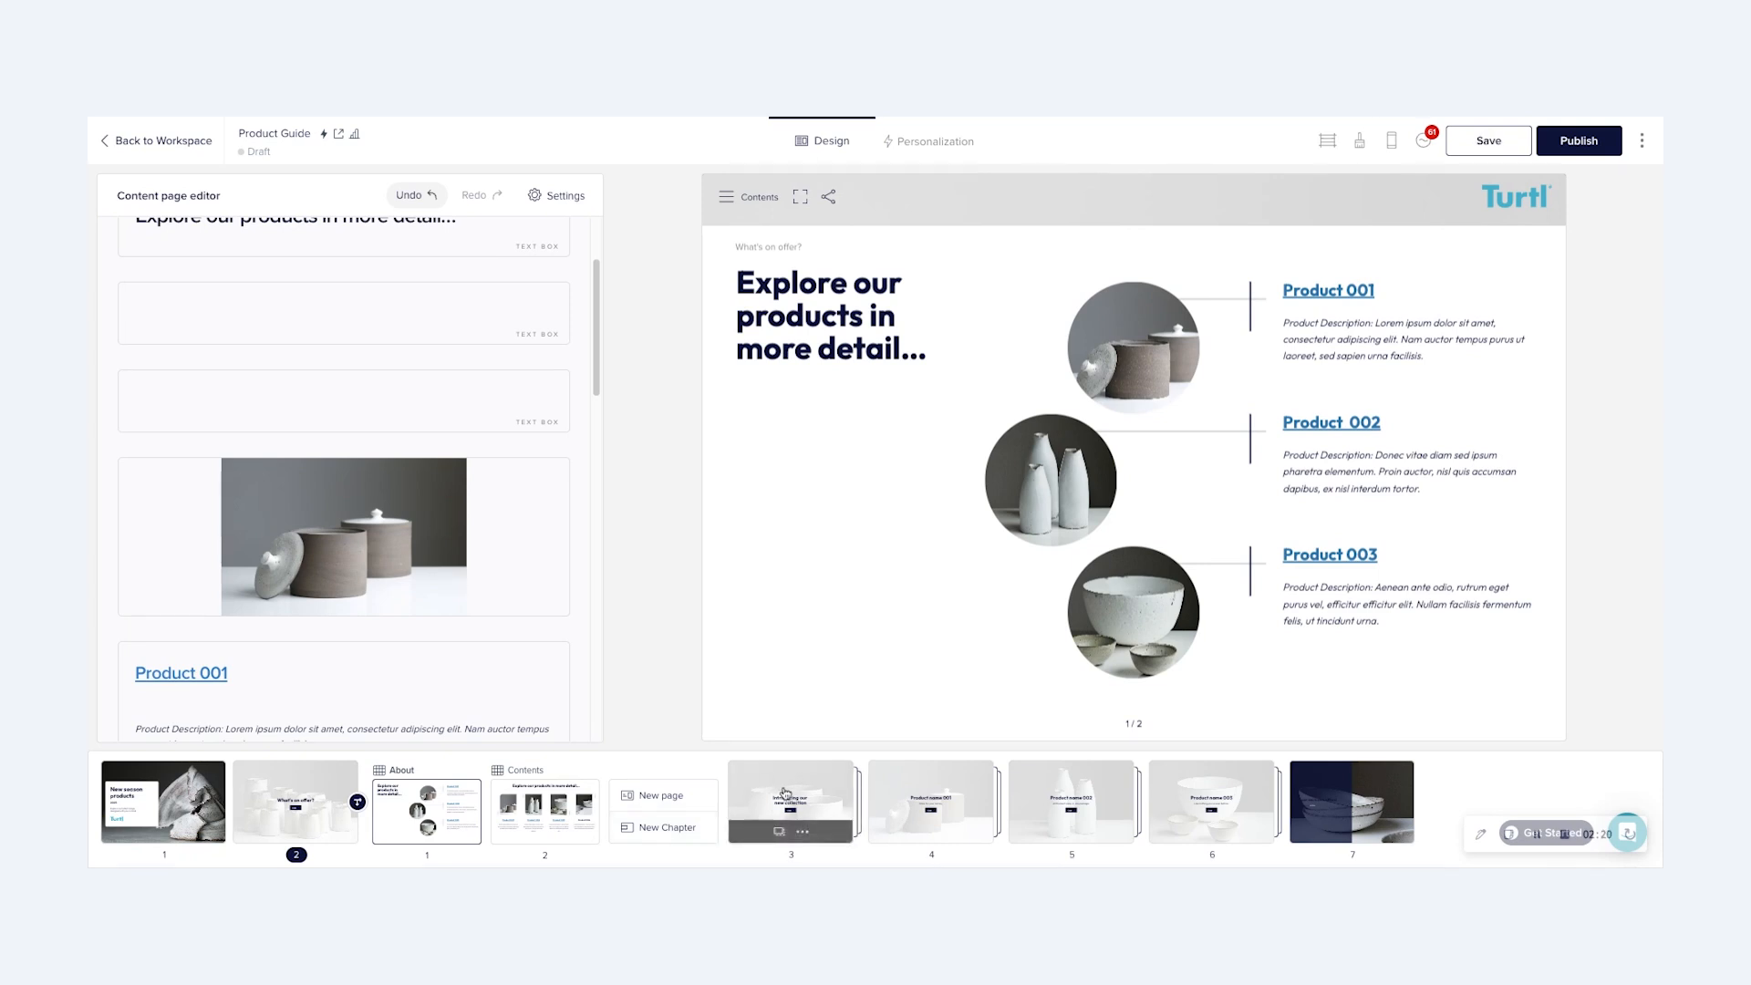
left_click_drag(786, 794, 908, 800)
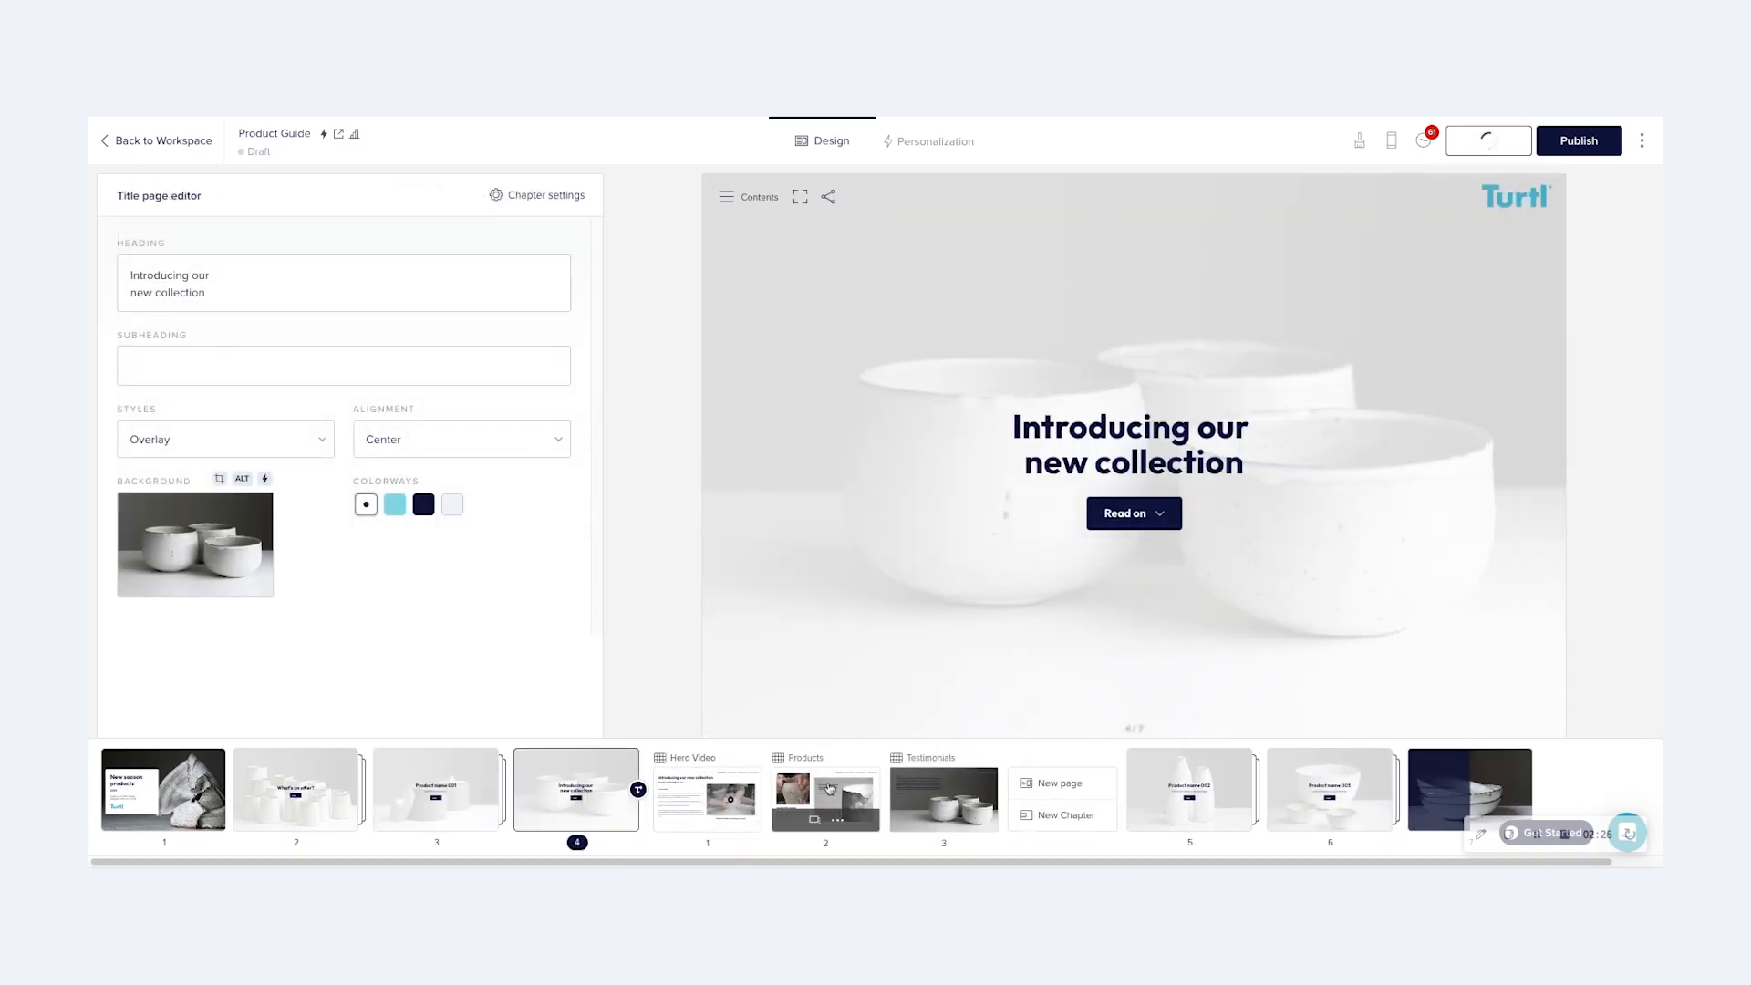
left_click_drag(806, 789, 694, 790)
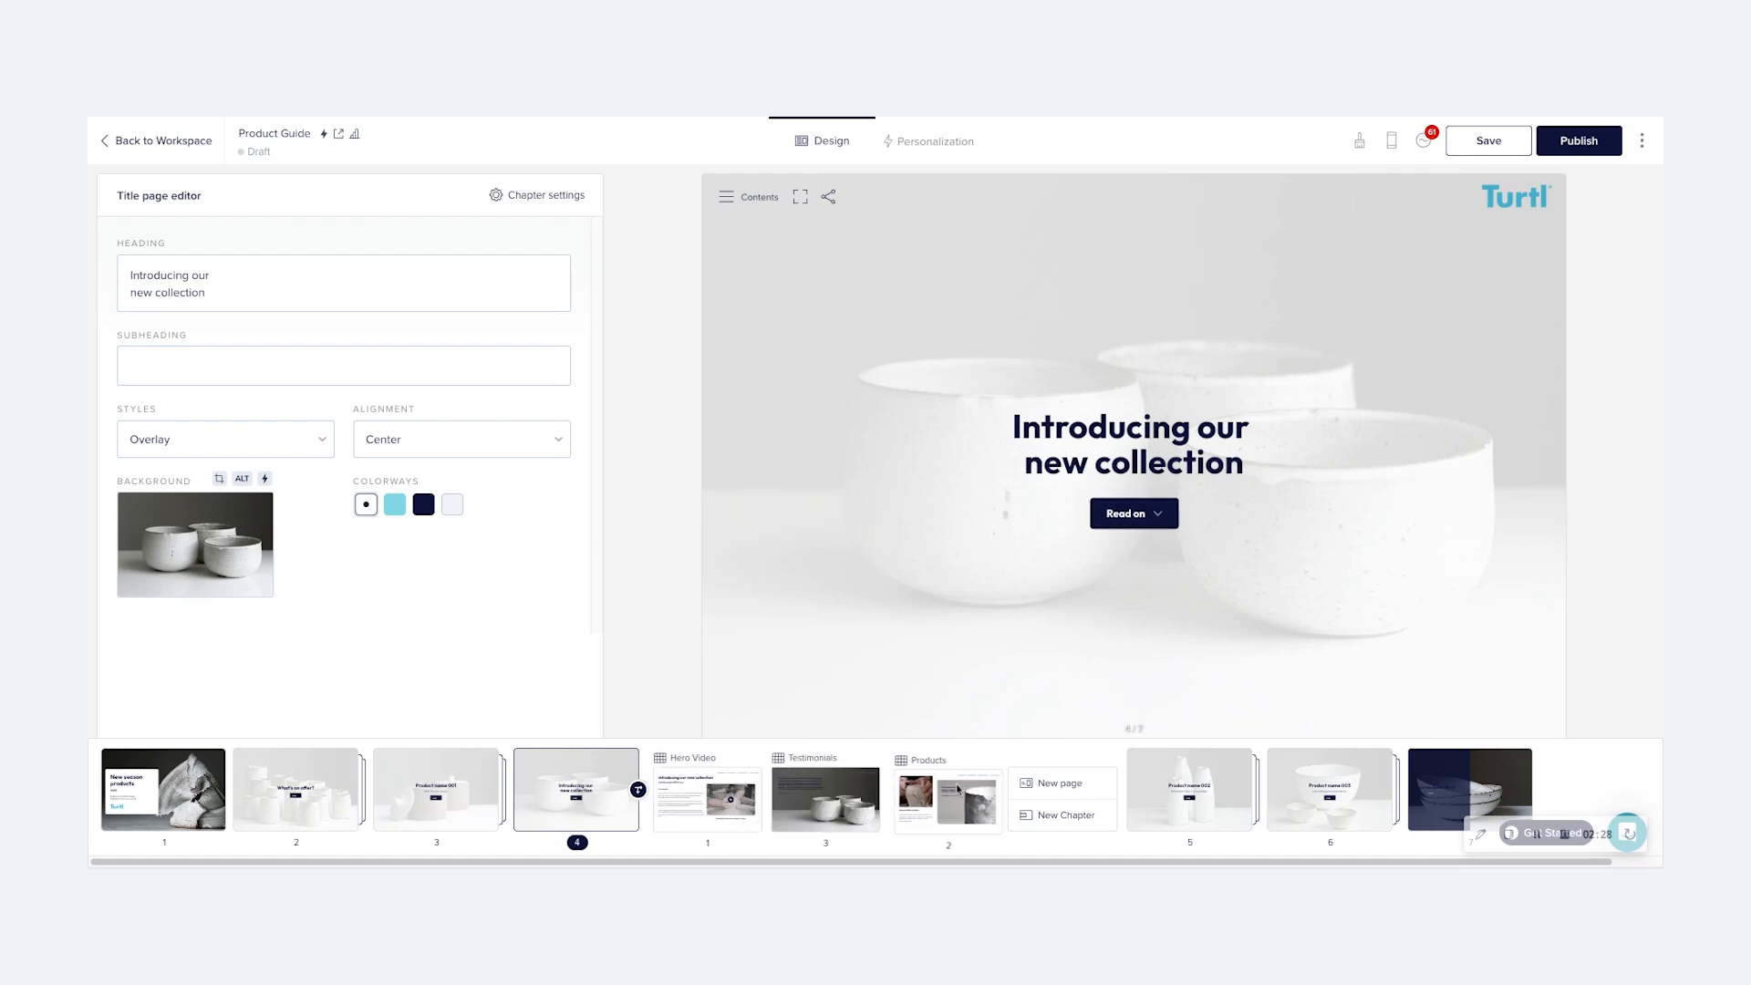